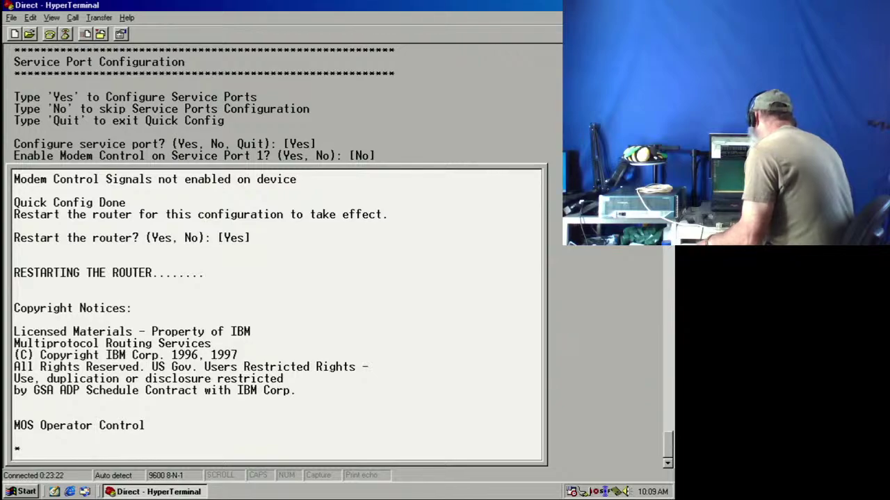
- Review the installed network components in the Network Neighborhood properties, then close them
key("super+d")
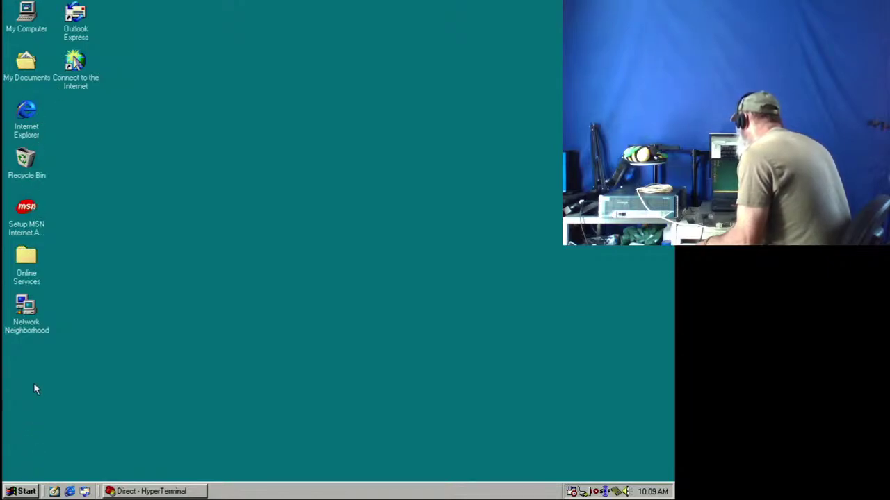
left_click(30, 314)
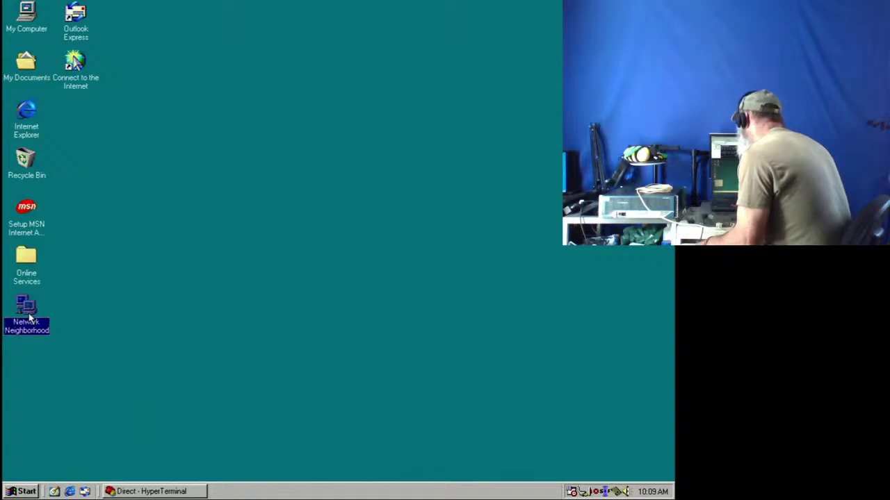
right_click(29, 314)
left_click(59, 411)
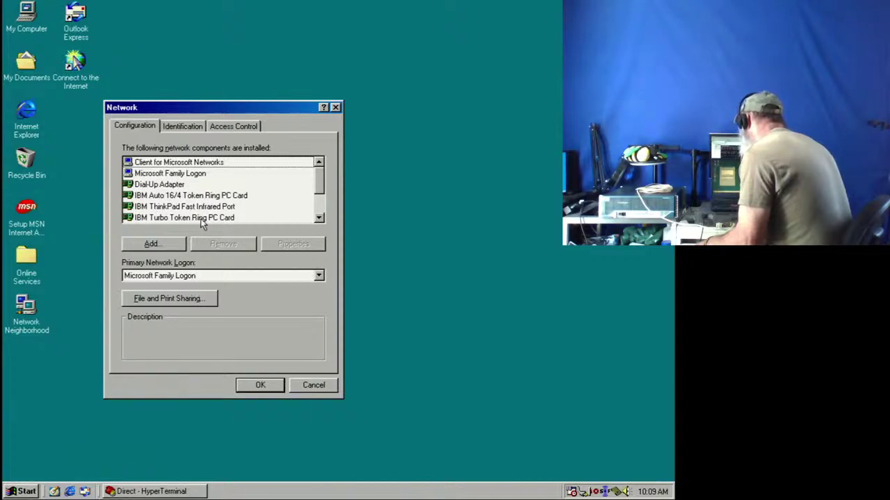
left_click(260, 387)
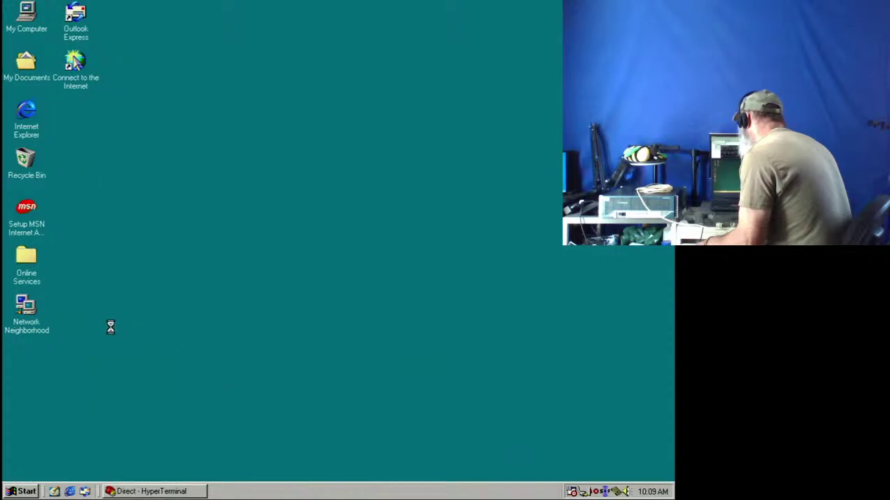
- Browse Network Neighborhood through Entire Network to the computers in Workgroup
double_click(27, 306)
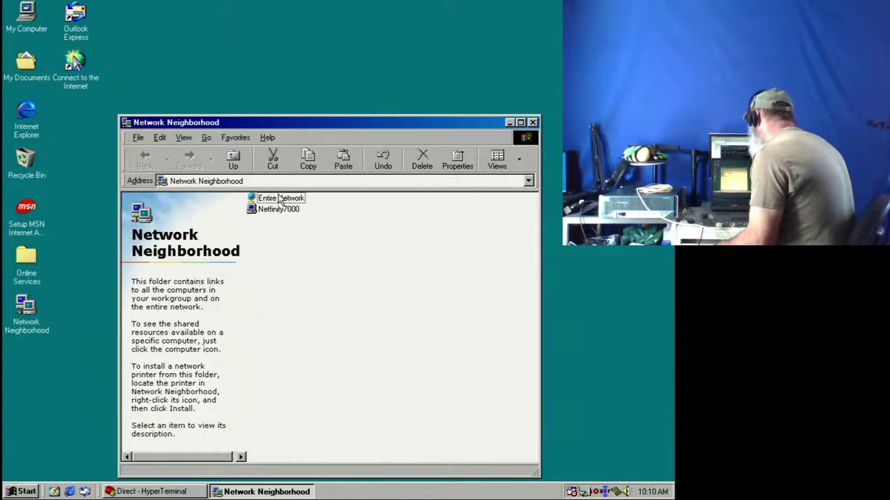
double_click(281, 199)
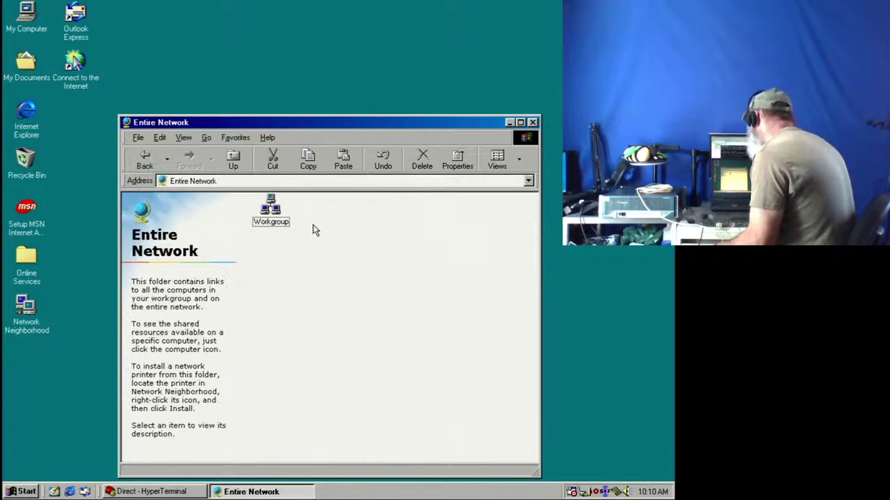
double_click(278, 208)
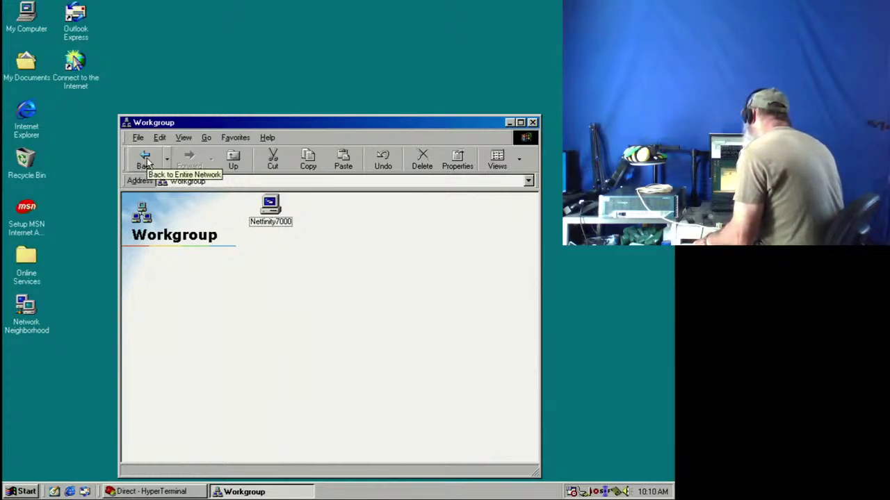
- Try to connect to the Netfinity7000 computer with a blank network password, then cancel and close the Workgroup window
double_click(273, 206)
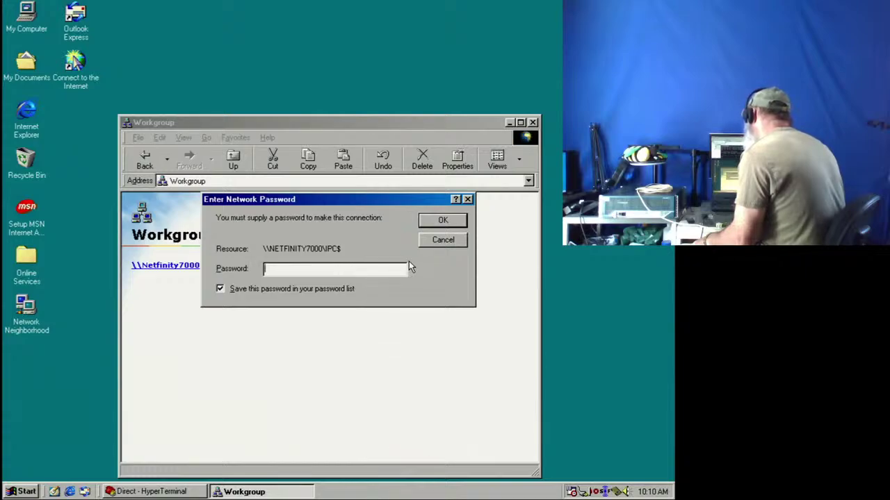
left_click(446, 220)
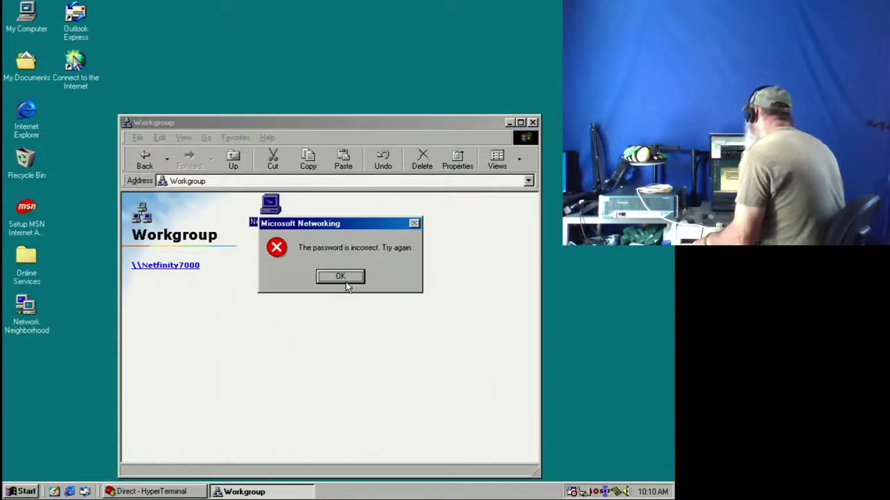
left_click(348, 277)
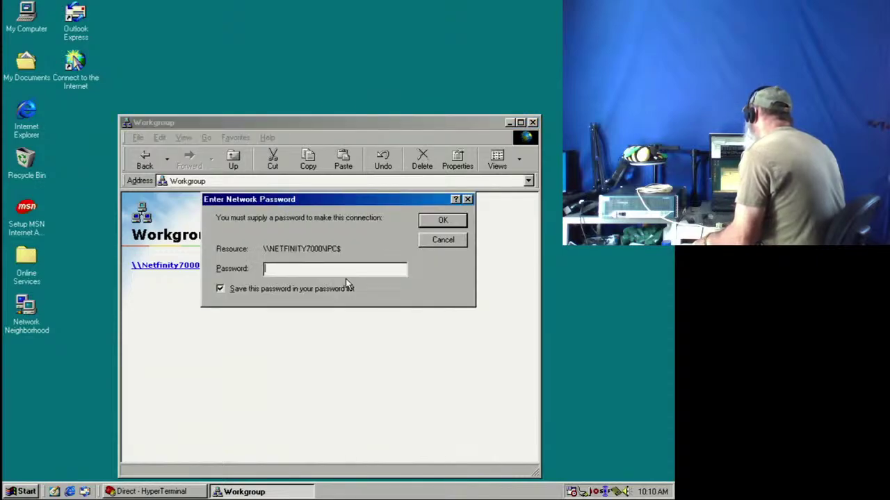
left_click(434, 239)
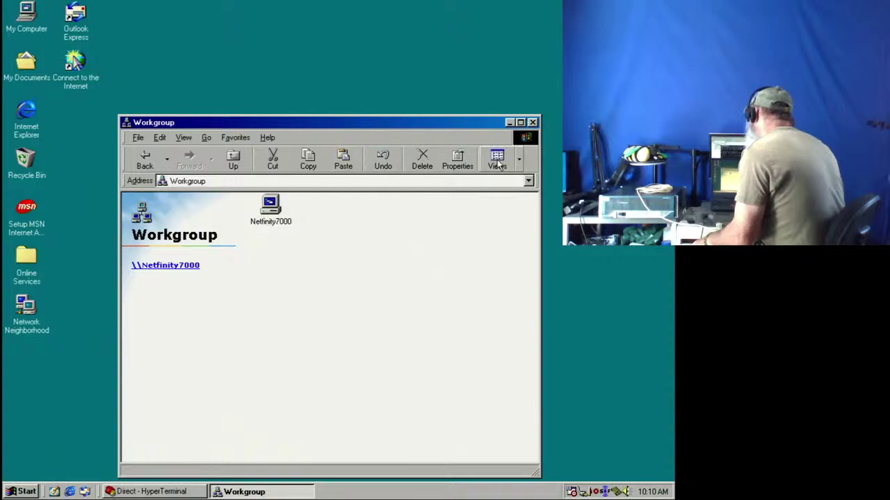
left_click(533, 123)
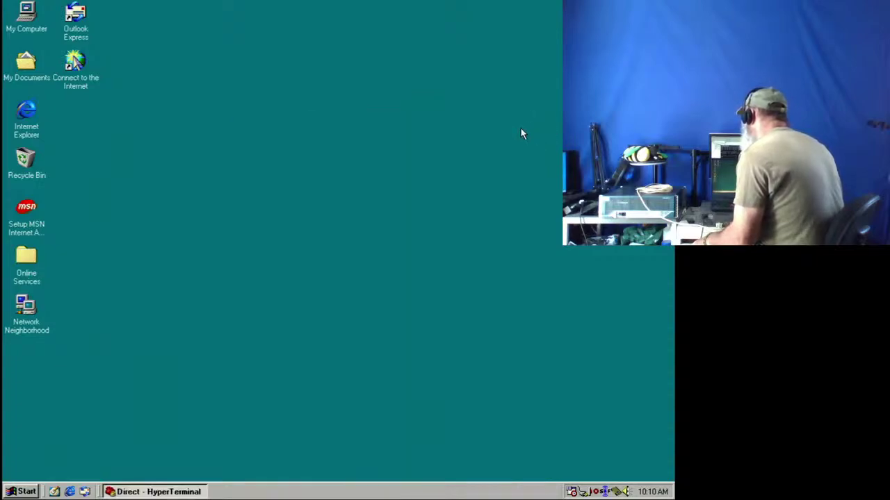
- Launch Internet Explorer and set up the Internet connection manually through a local area network with automatic proxy server discovery
double_click(28, 113)
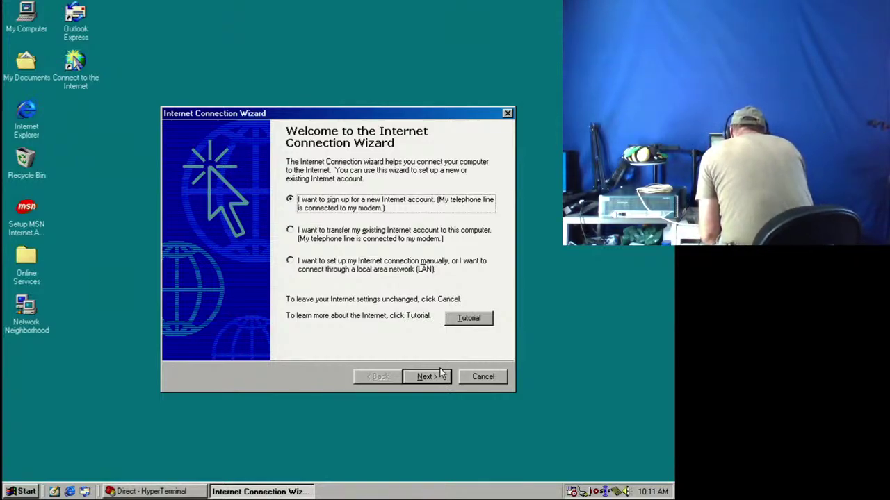
left_click(296, 263)
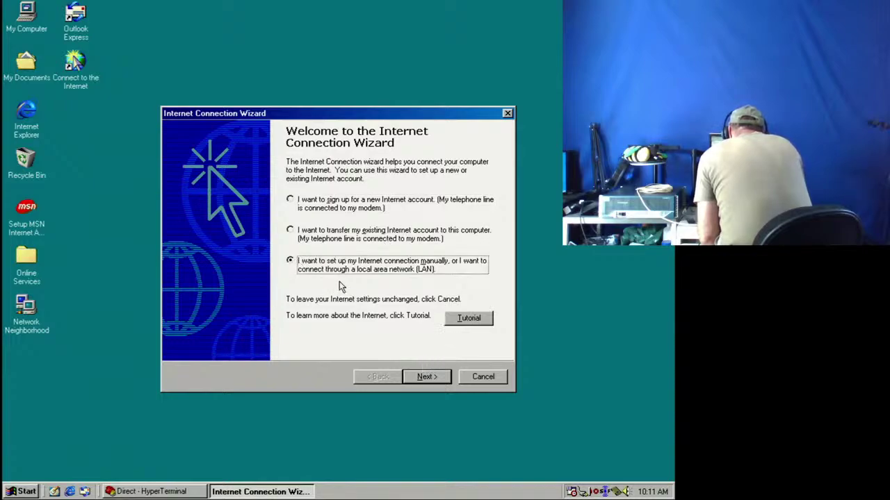
left_click(443, 379)
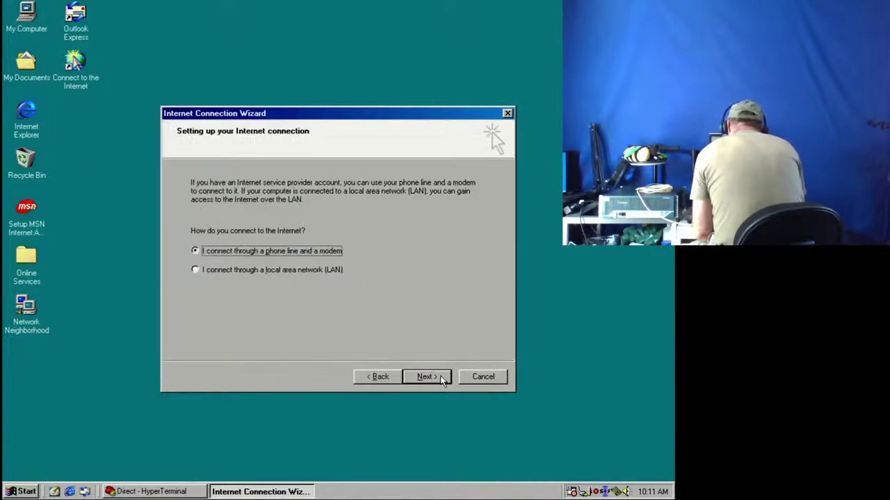
left_click(297, 275)
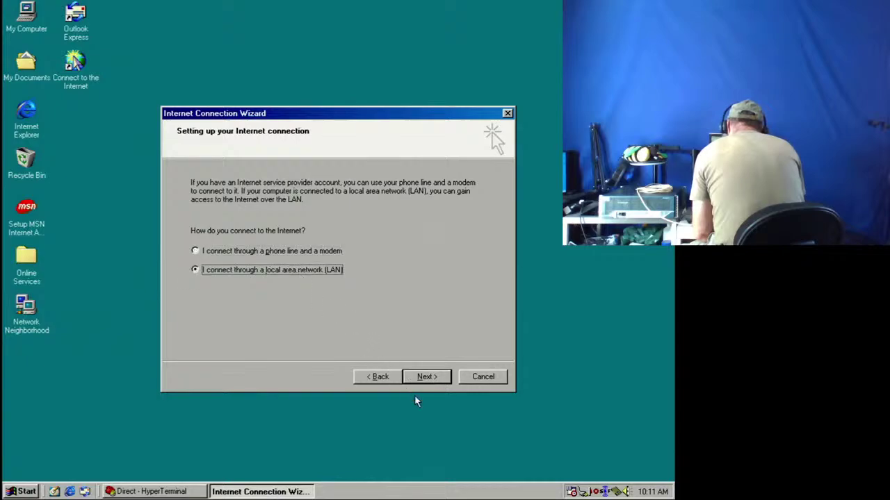
left_click(436, 380)
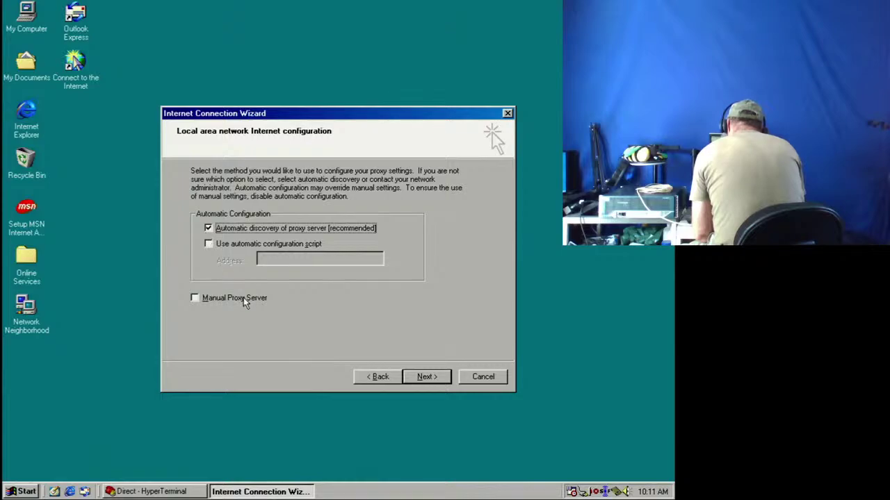
left_click(426, 376)
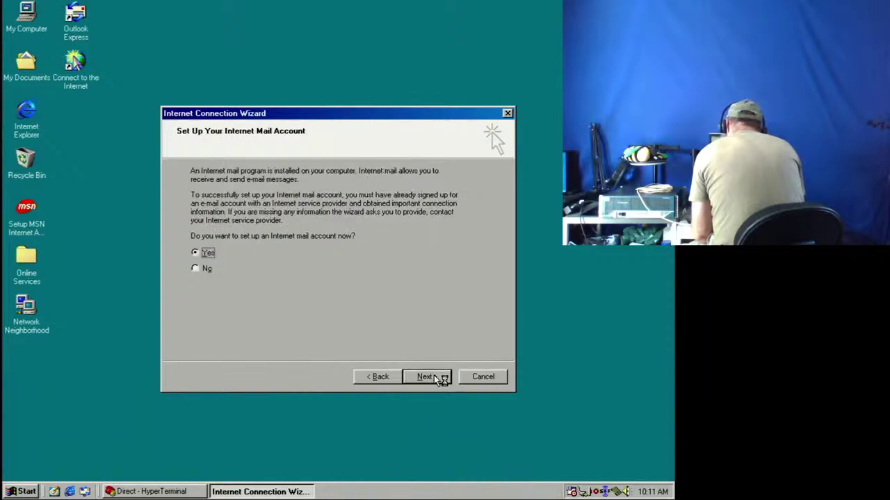
- Decline setting up an Internet mail account and finish the Internet Connection Wizard
left_click(203, 270)
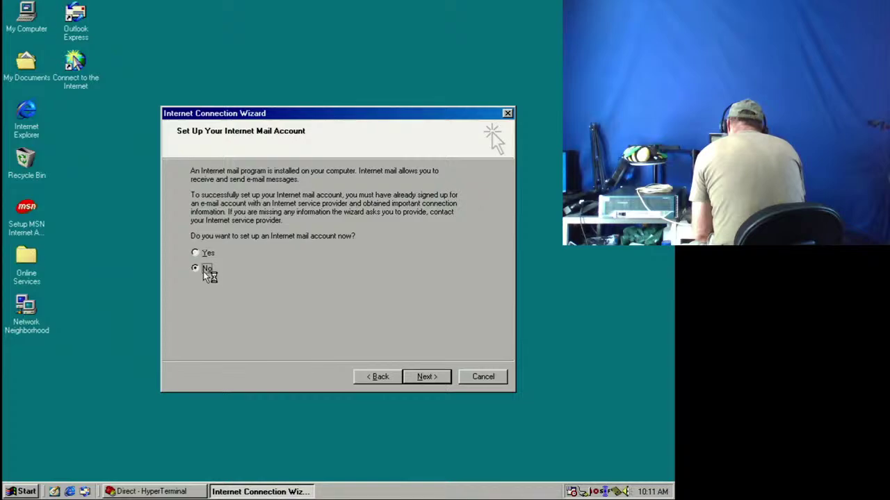
left_click(431, 378)
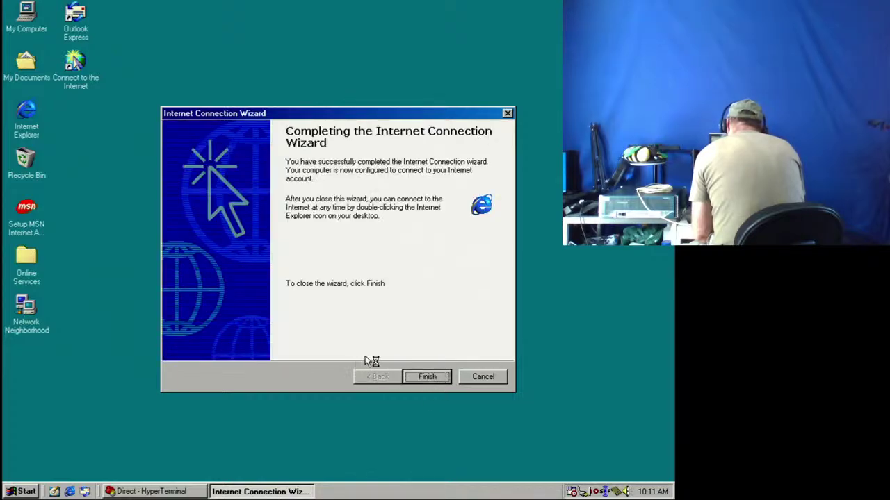
left_click(429, 378)
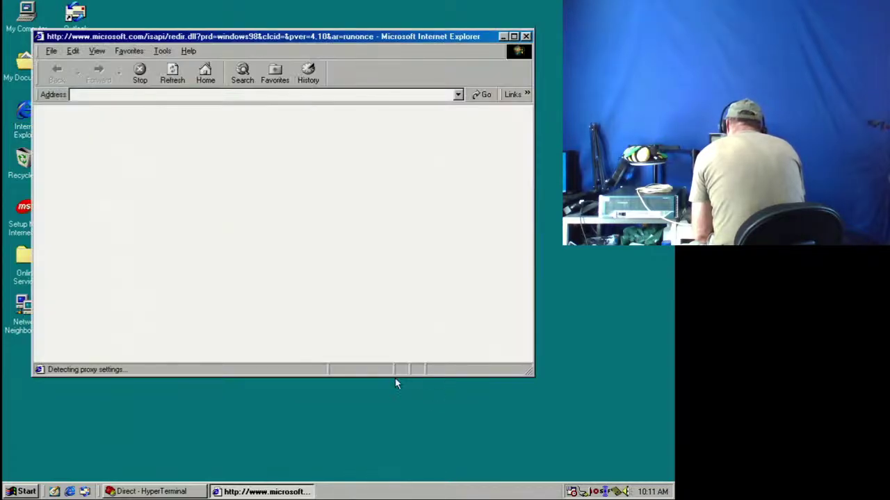
- Maximize the browser window and go to theoldnet.com
double_click(303, 36)
left_click(226, 61)
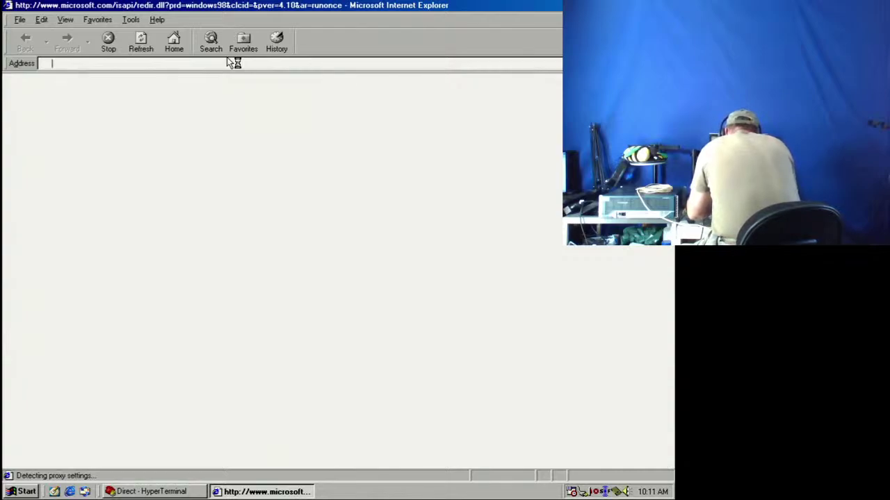
type("theol")
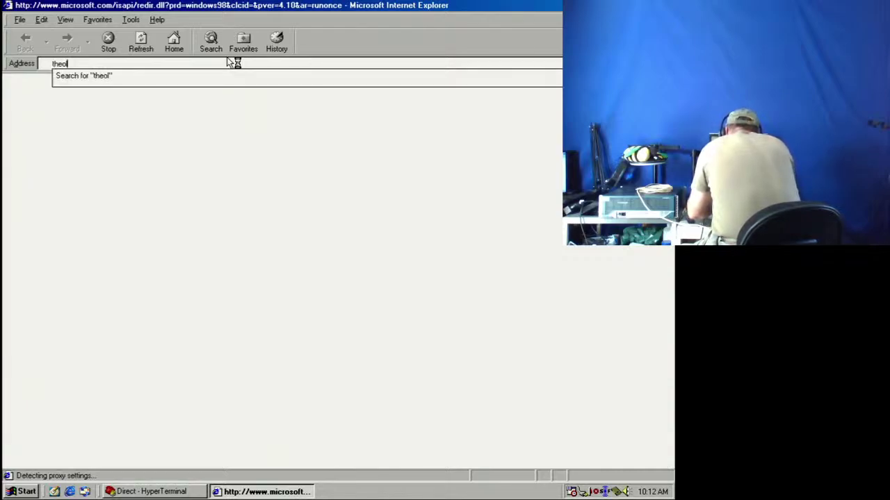
type("dnet")
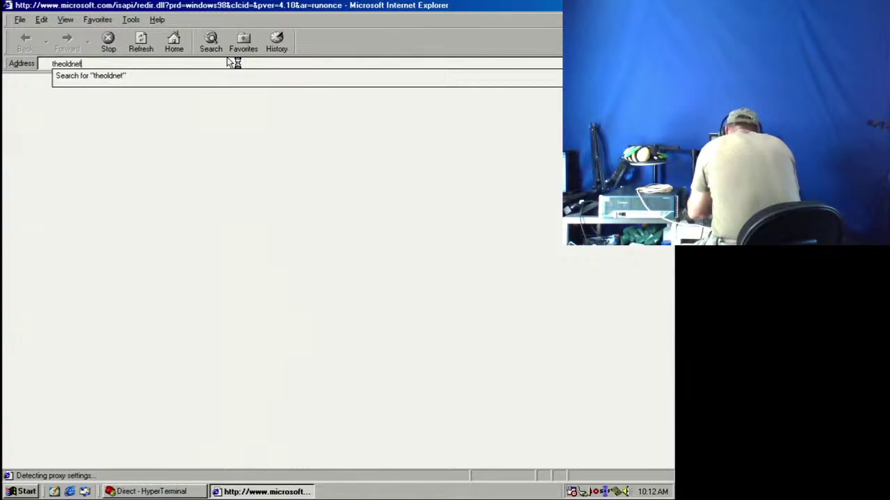
type(".com")
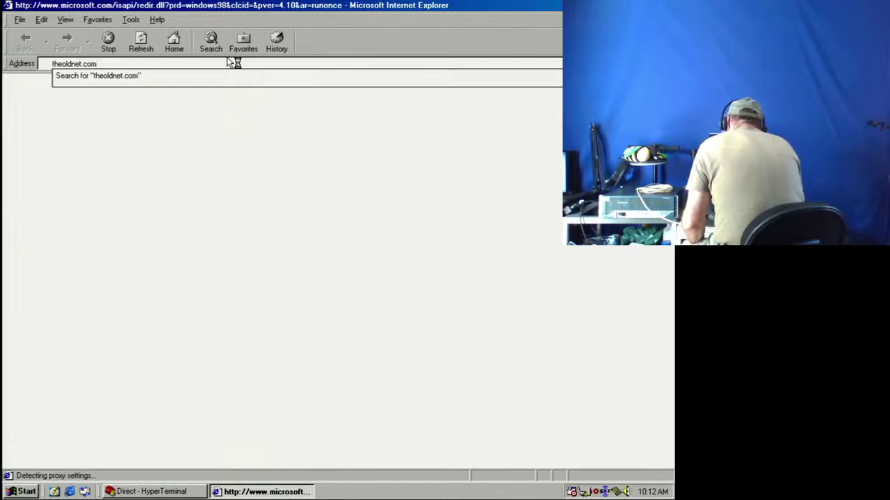
key("Return")
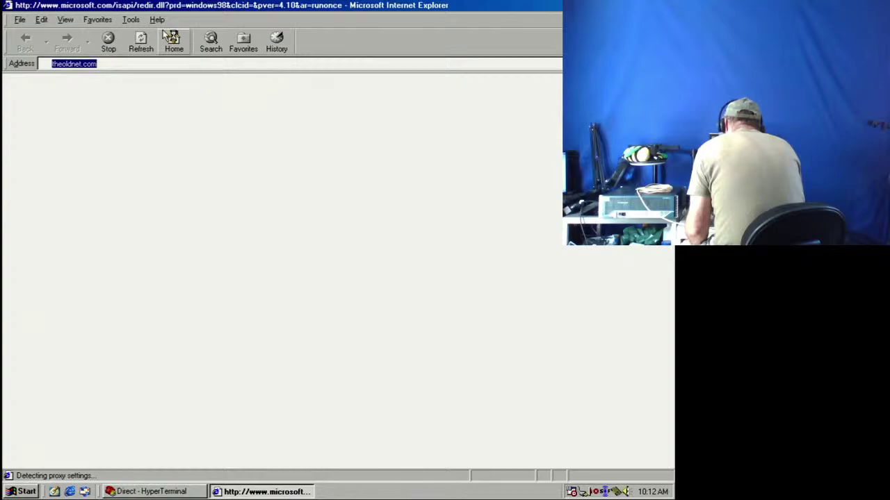
- Try to open the Internet Options from within the browser while it is detecting proxy settings
left_click(131, 19)
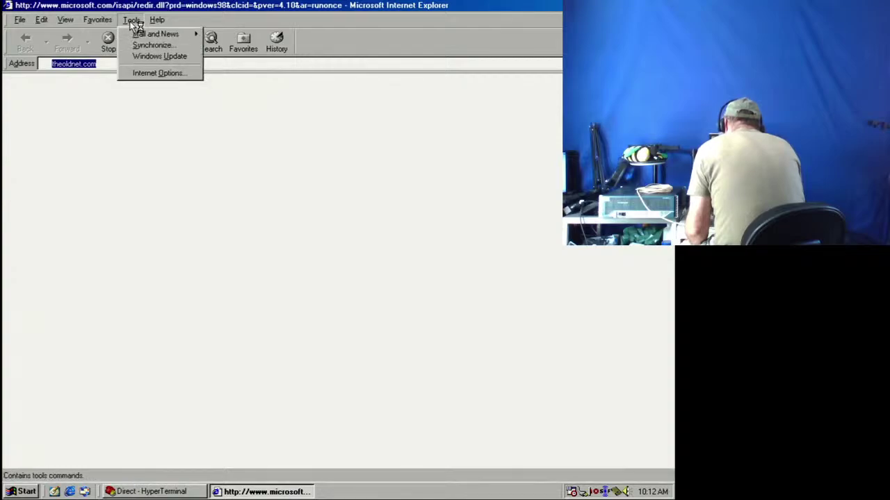
left_click(137, 73)
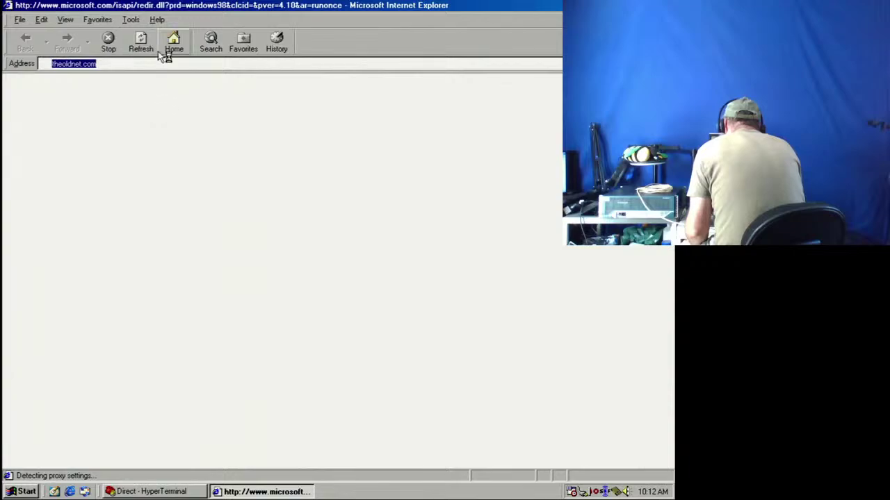
left_click(131, 21)
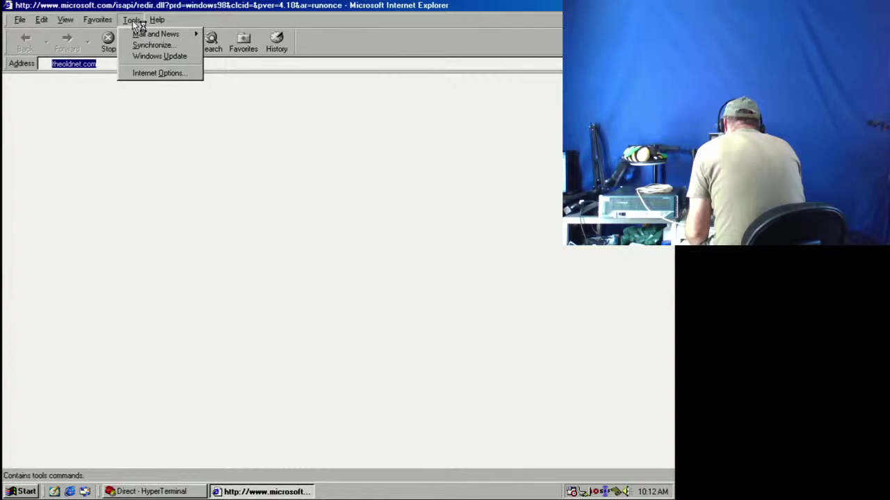
mouse_move(157, 23)
left_click(143, 74)
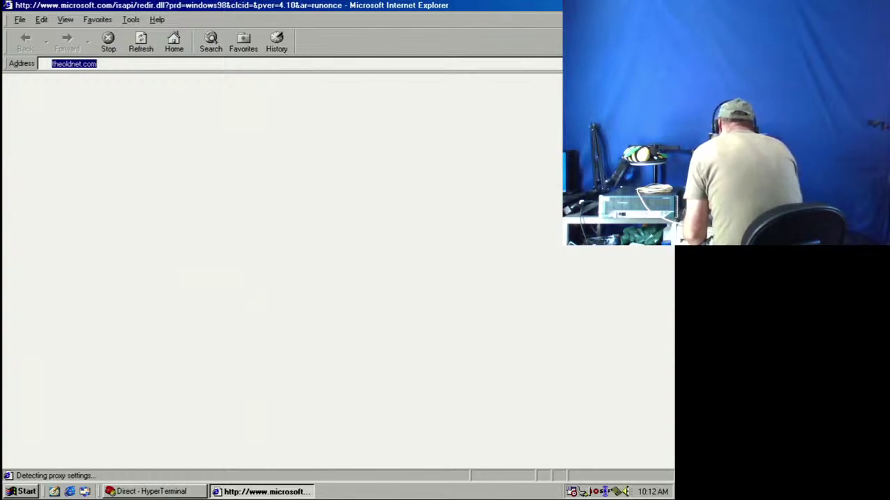
- Turn off automatic detection of settings in the Internet Properties' LAN settings and return to the browser window
left_click(637, 7)
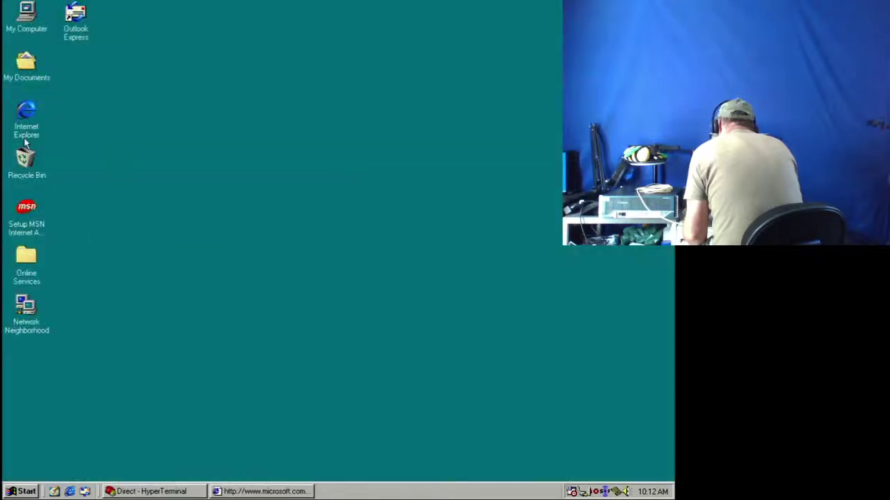
right_click(26, 115)
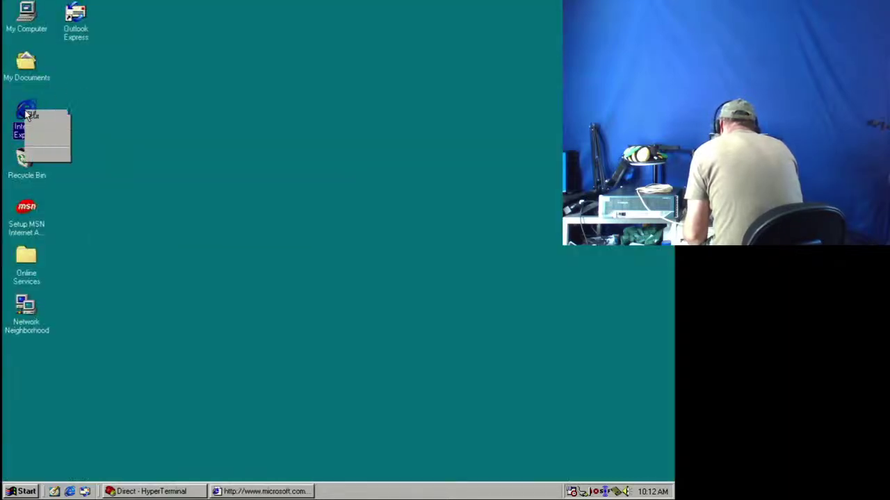
left_click(64, 212)
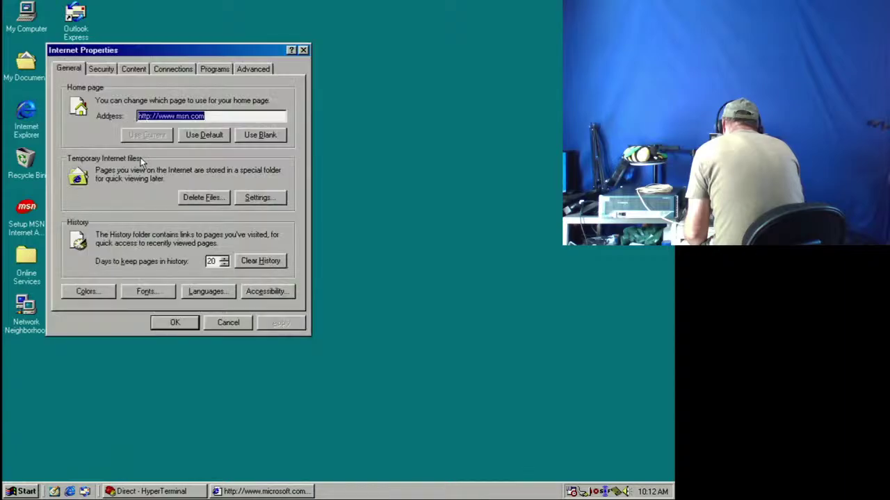
left_click(167, 69)
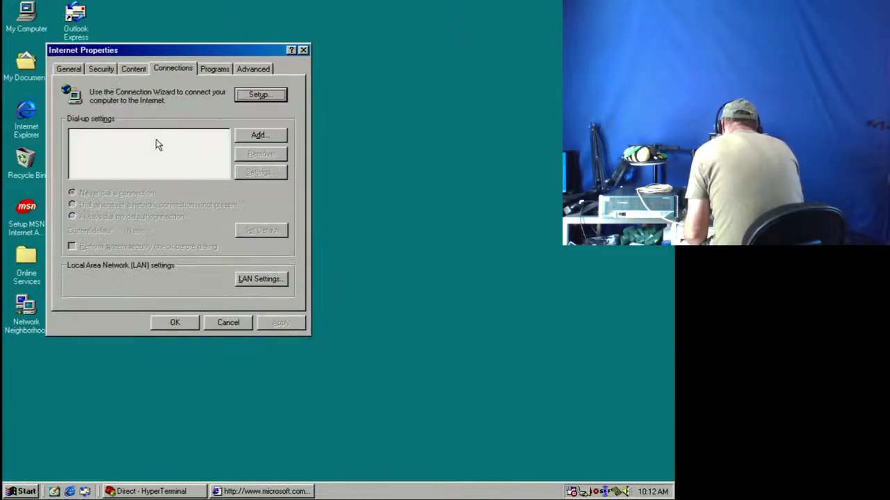
left_click(276, 280)
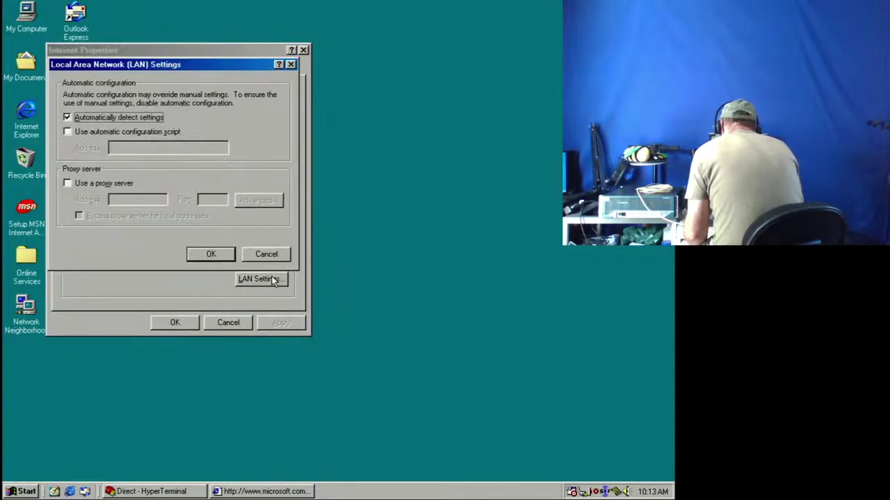
left_click(71, 120)
left_click(216, 257)
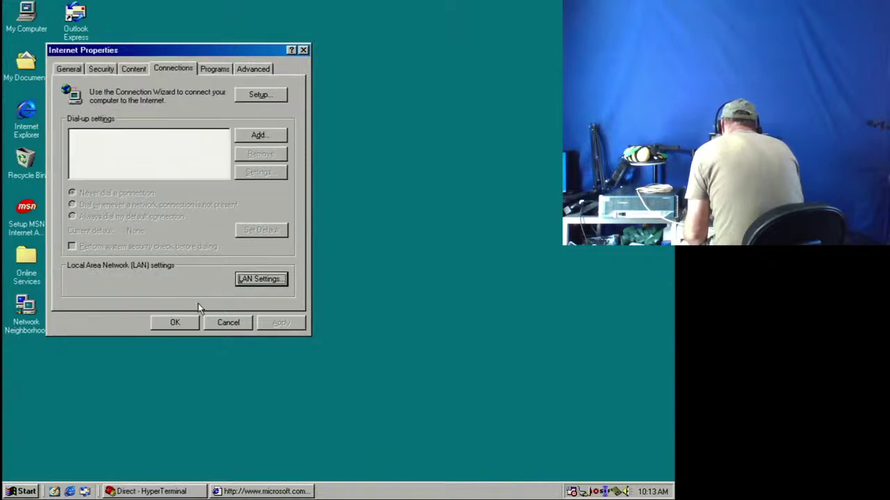
left_click(182, 327)
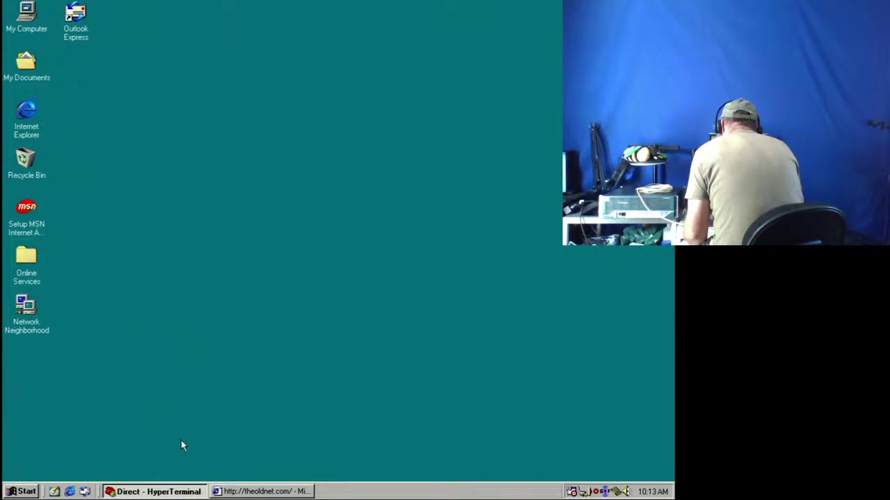
left_click(267, 493)
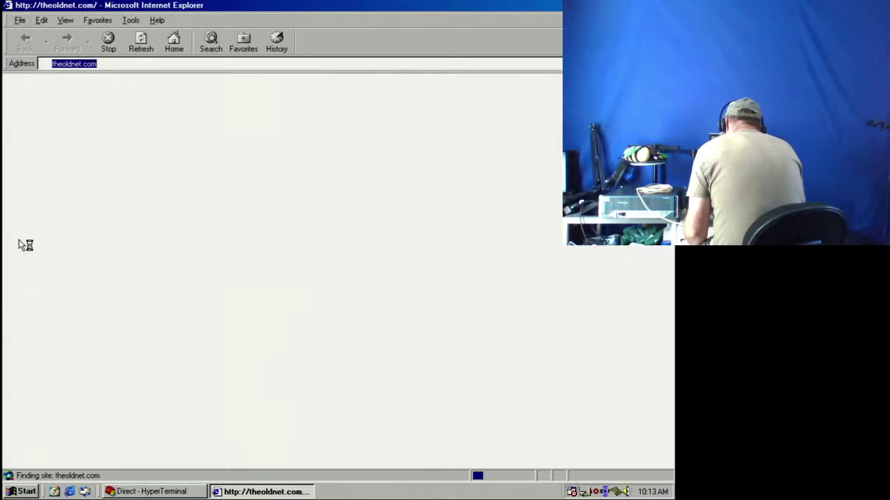
- Open an MS-DOS prompt and run ipconfig to check the adapters' IP configuration
left_click(21, 491)
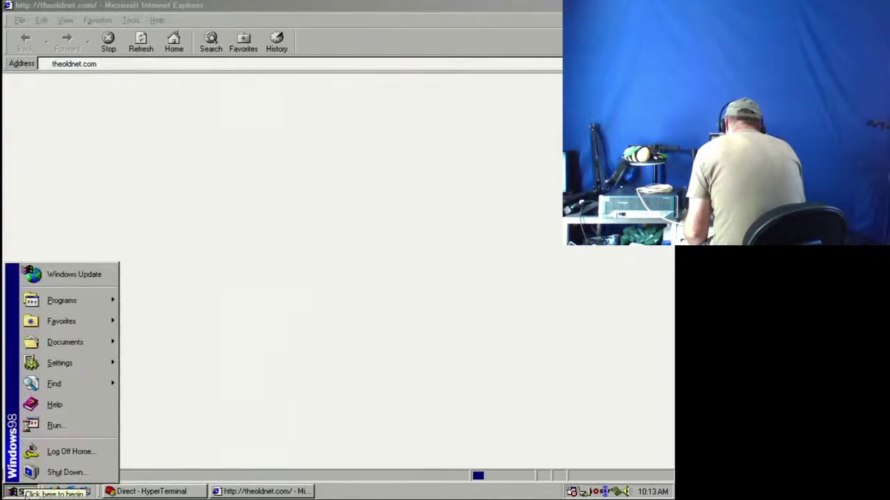
mouse_move(67, 308)
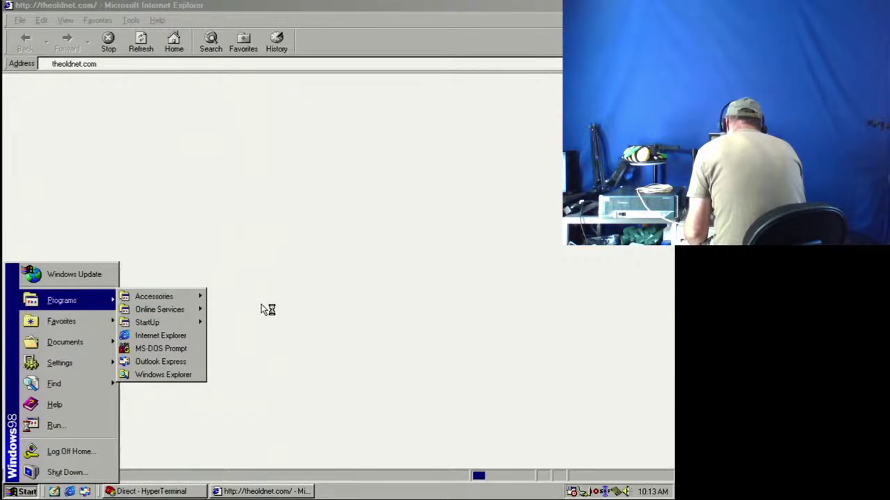
mouse_move(143, 299)
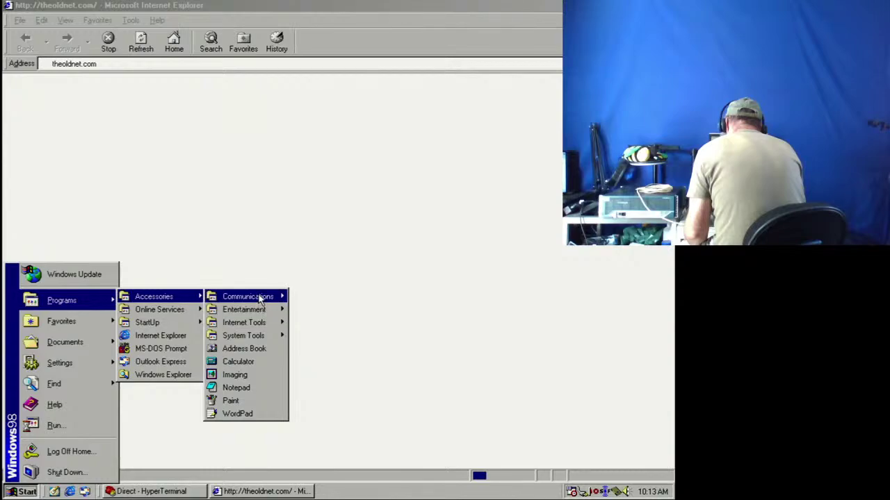
mouse_move(262, 315)
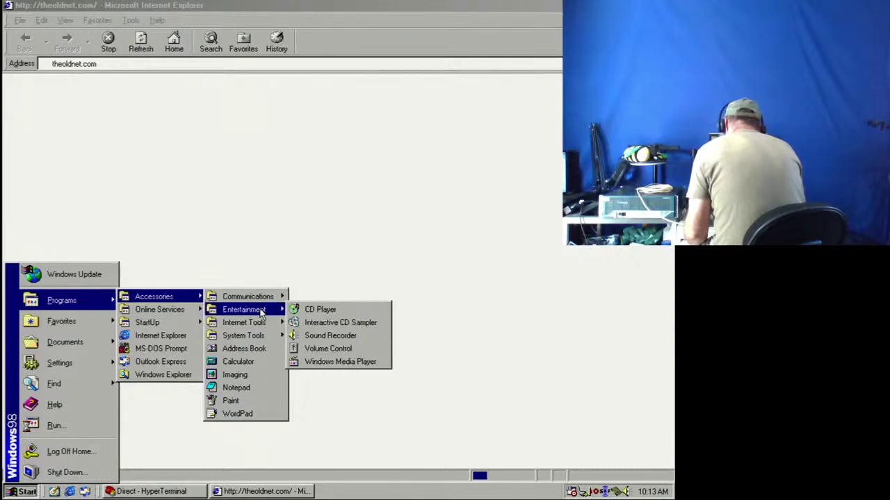
left_click(168, 348)
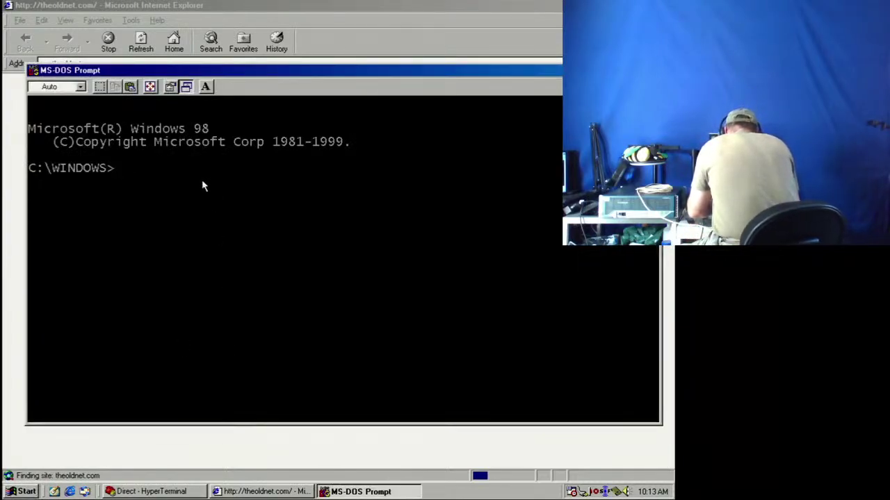
type("ipc")
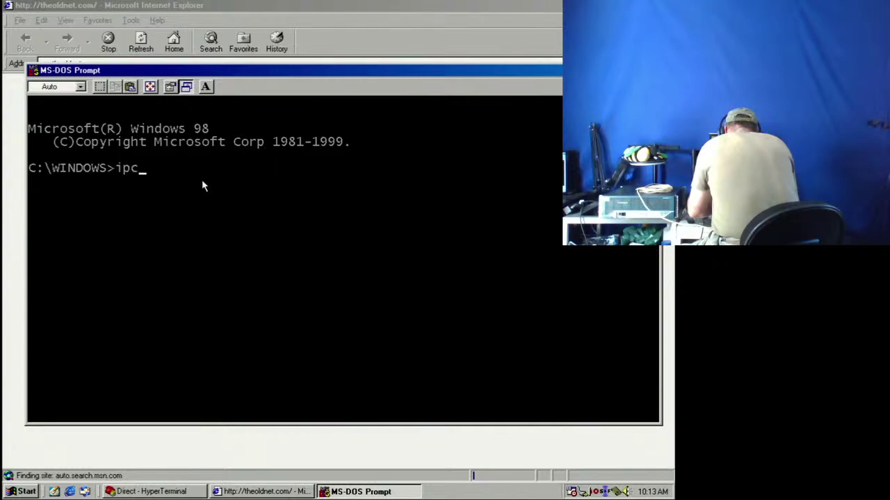
type("onfig")
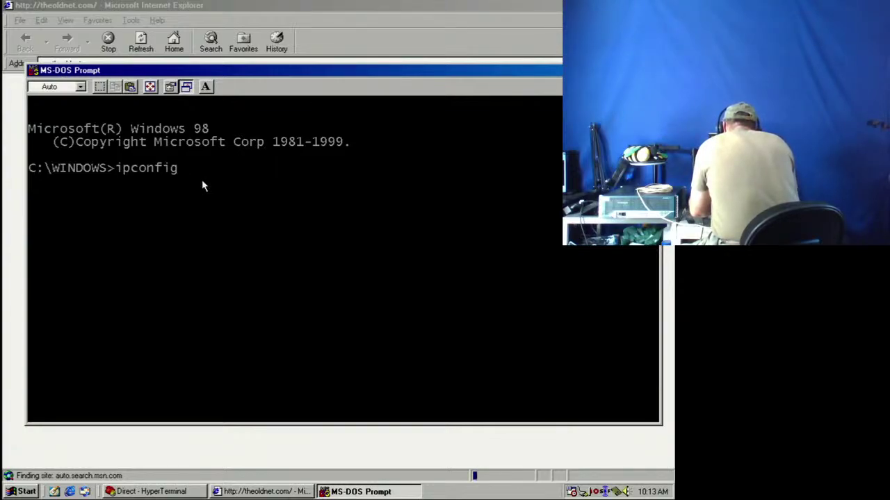
key("Return")
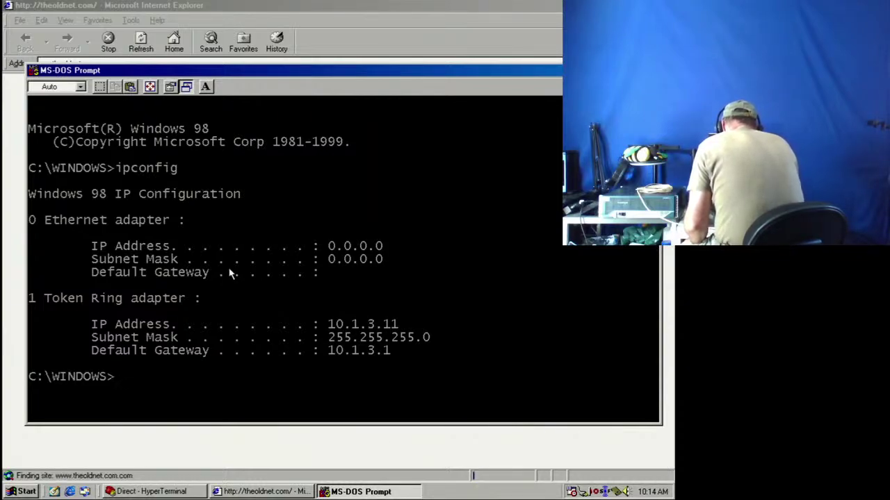
- Run ipconfig /all to examine the full details of the network adapters
type("ip")
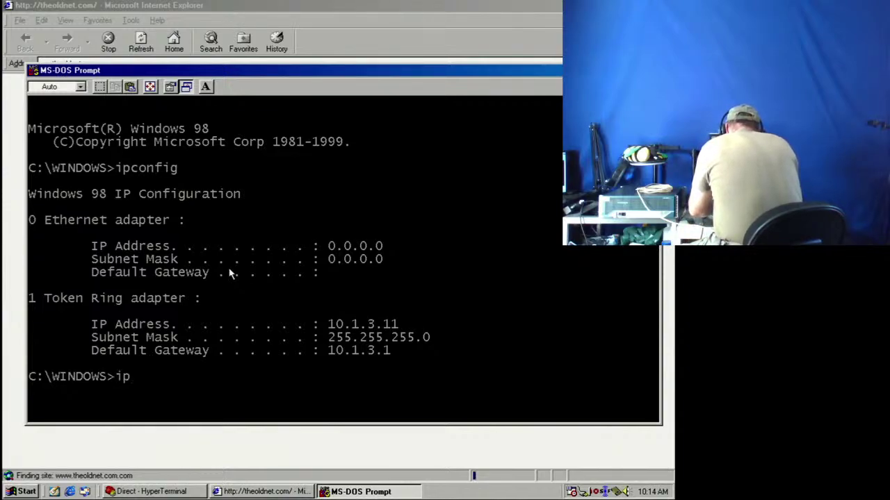
type("co")
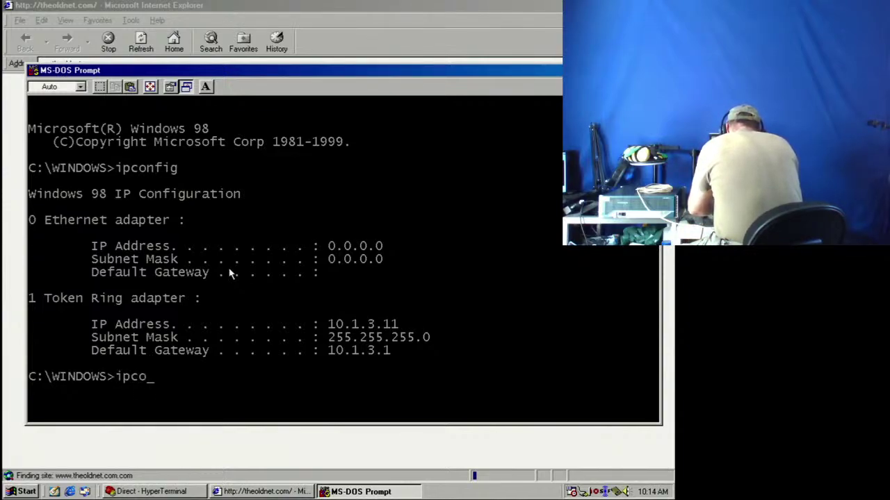
type("nfig")
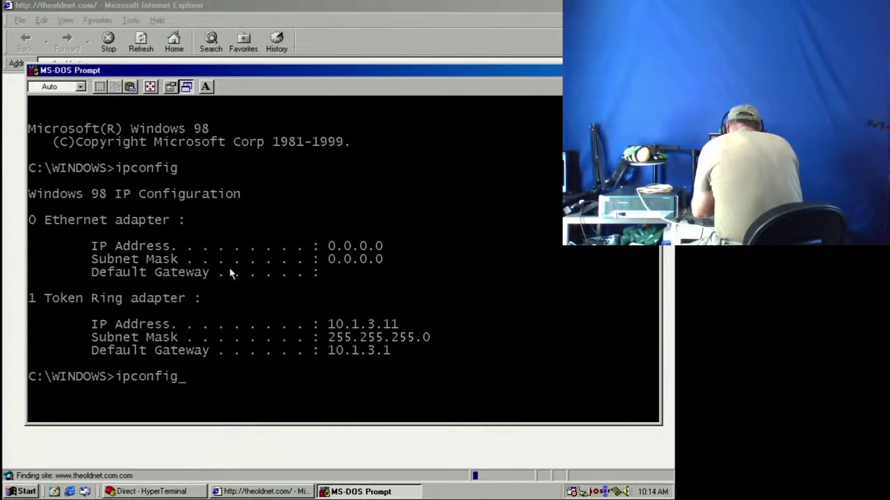
type(" /all")
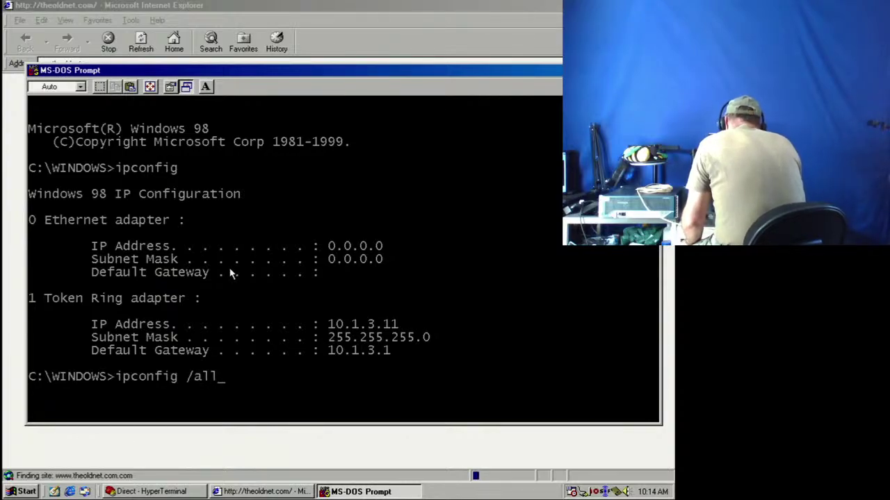
key("Return")
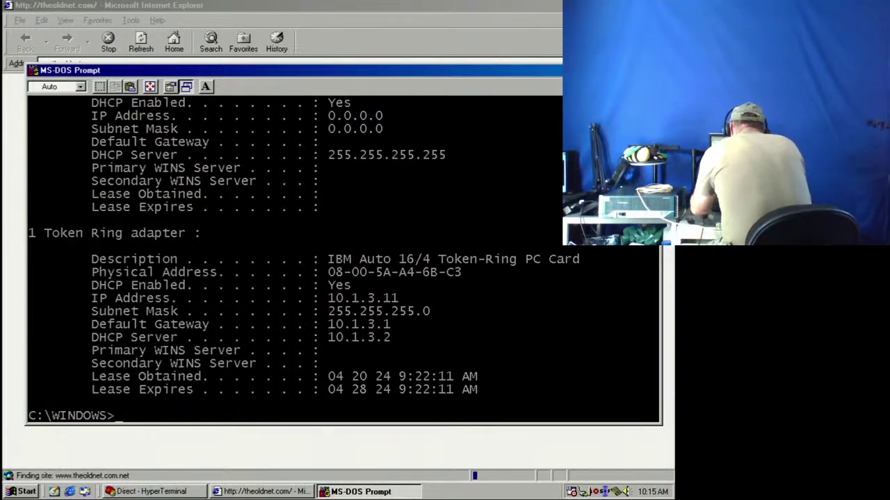
- Exit the MS-DOS prompt and close the browser window
type("exit")
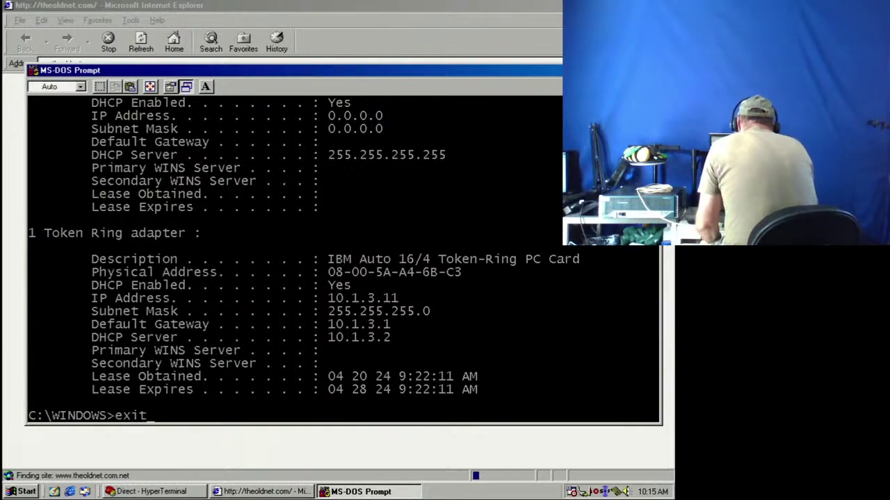
key("Return")
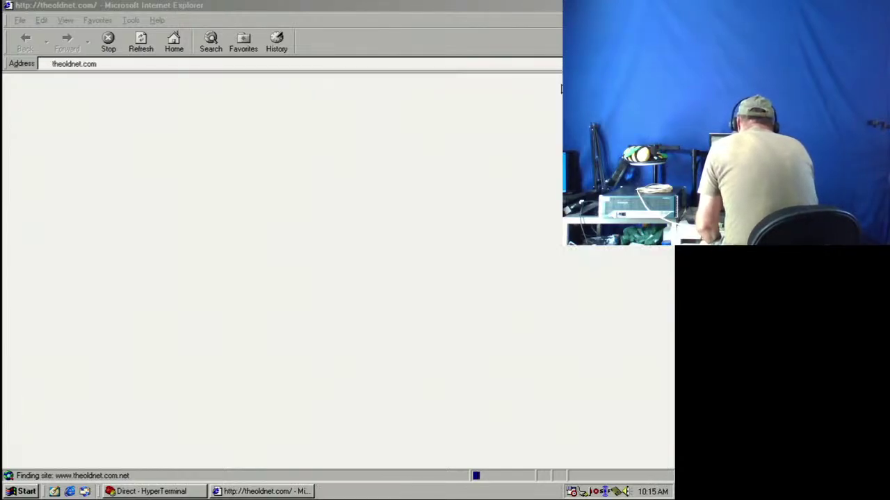
key("alt+F4")
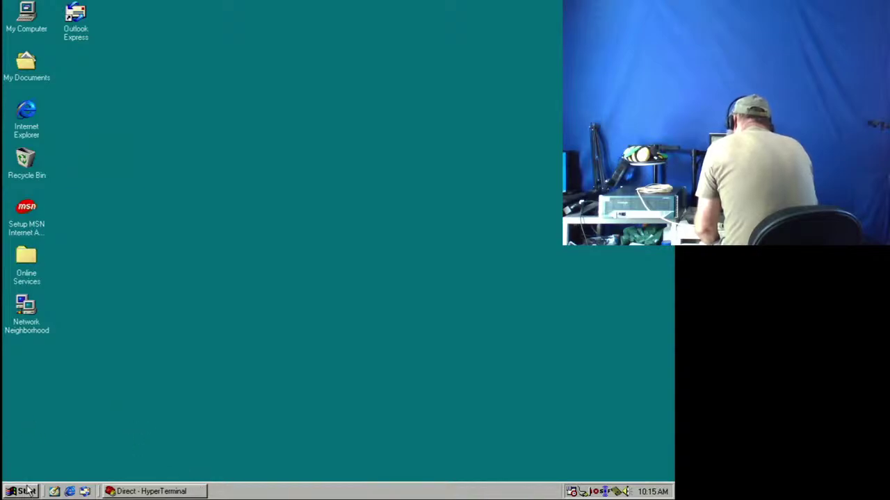
- Open the Network Neighborhood properties and look through the installed network components
right_click(30, 303)
left_click(67, 404)
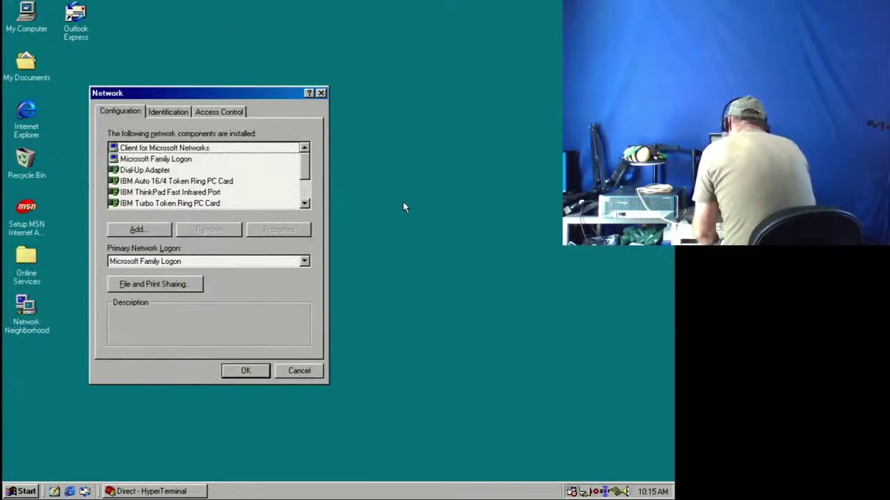
left_click(304, 203)
left_click(304, 203)
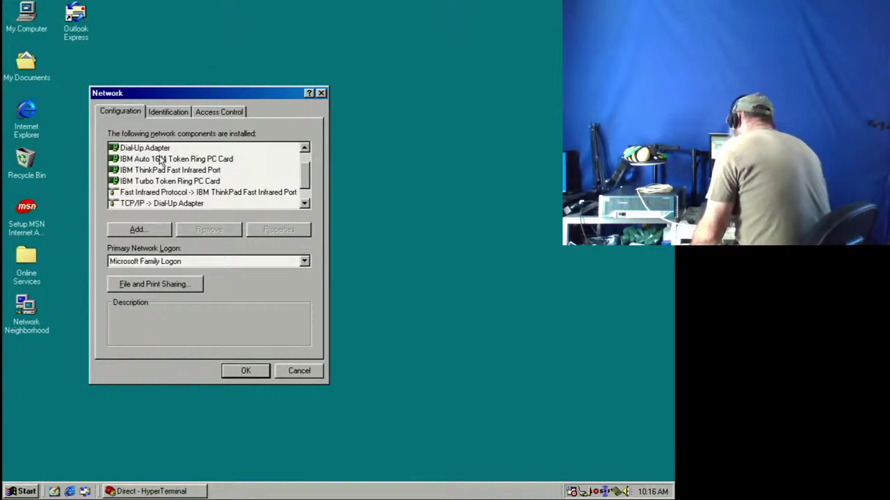
- Open a new MS-DOS prompt and run ipconfig /all to identify the Token Ring adapter in use
left_click(15, 492)
mouse_move(85, 300)
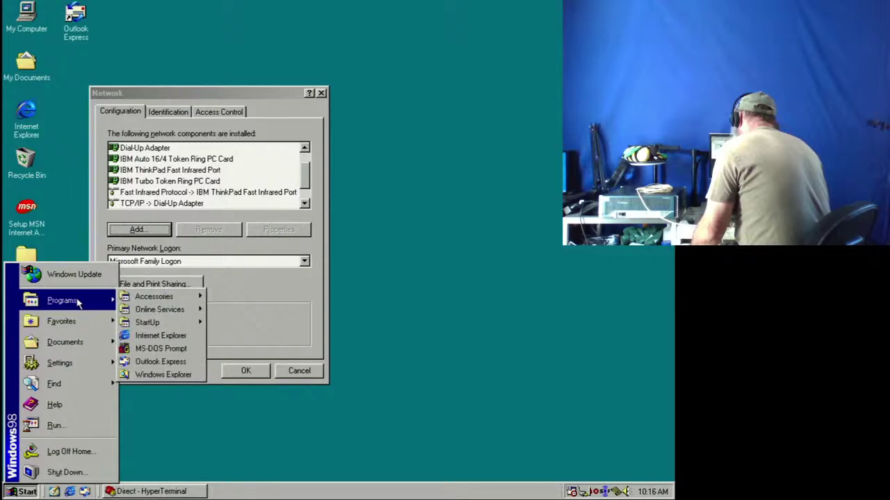
left_click(156, 348)
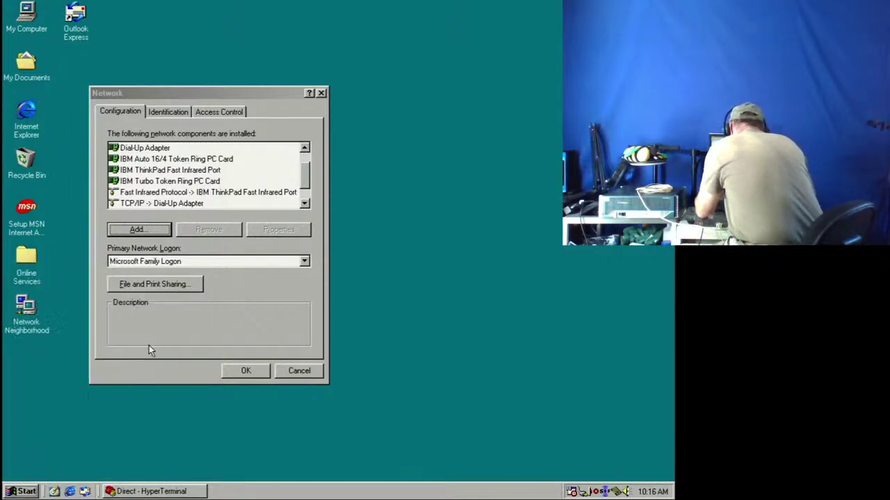
type("i")
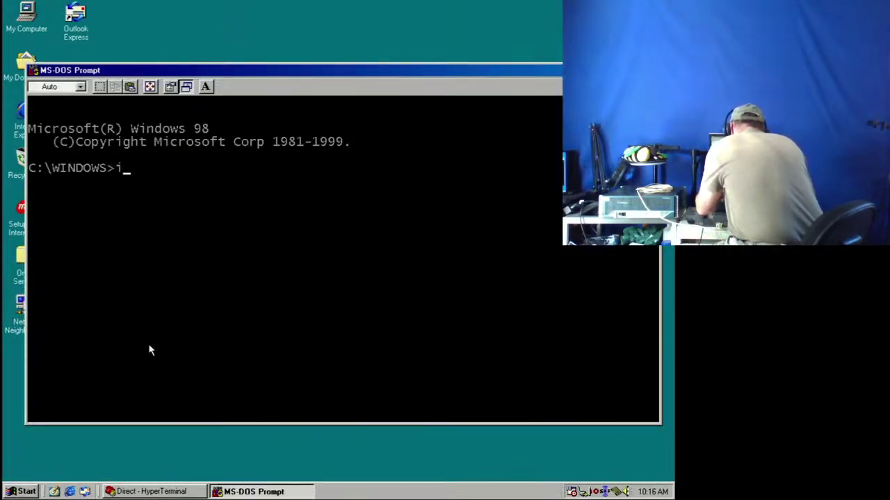
type("pco")
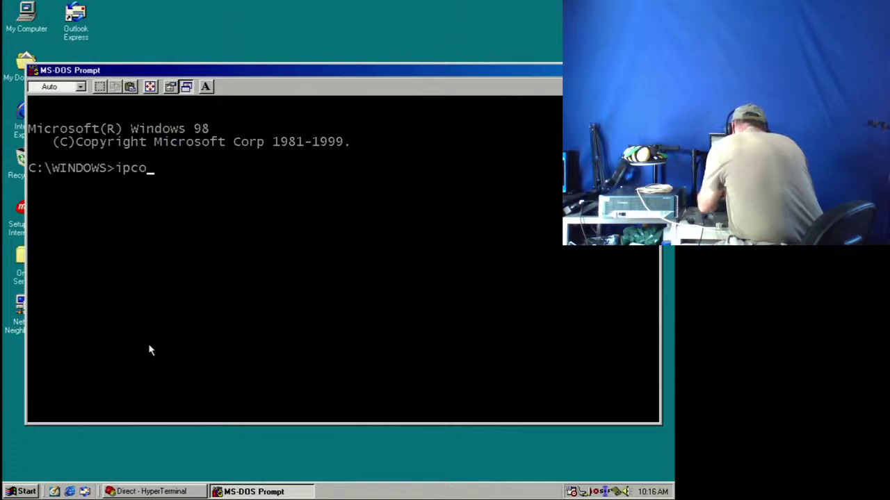
type("nfig")
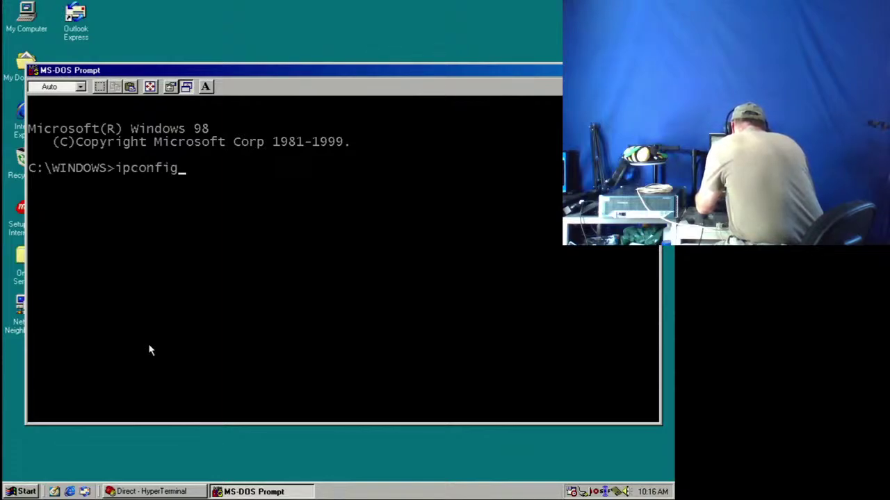
type(" /all")
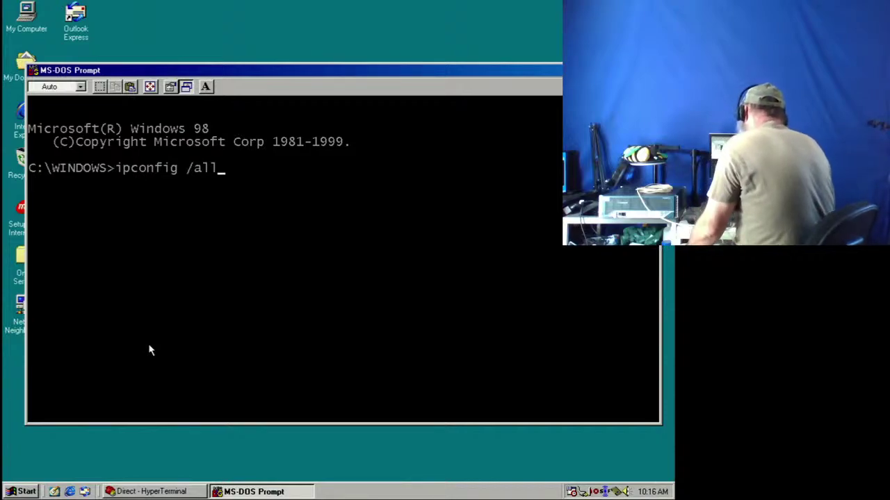
key("Return")
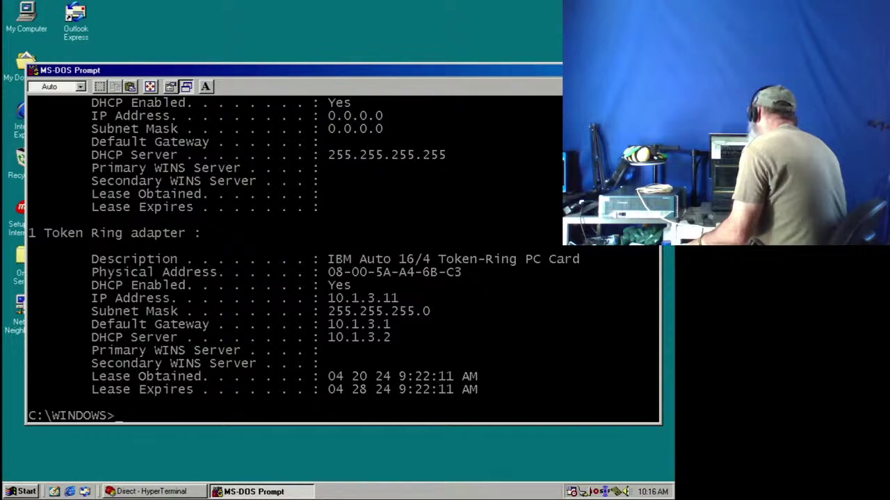
- Review the driver type, bindings and advanced settings of the IBM Auto 16/4 Token Ring PC Card in the network components
left_click(630, 70)
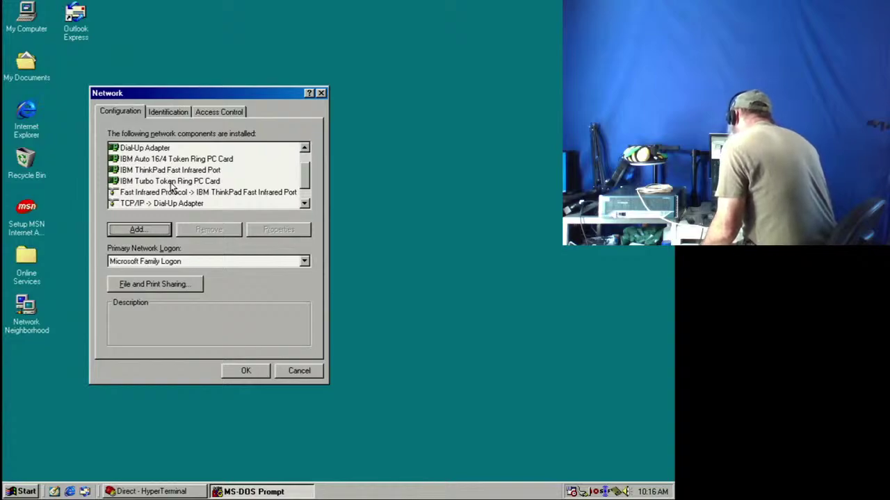
double_click(175, 159)
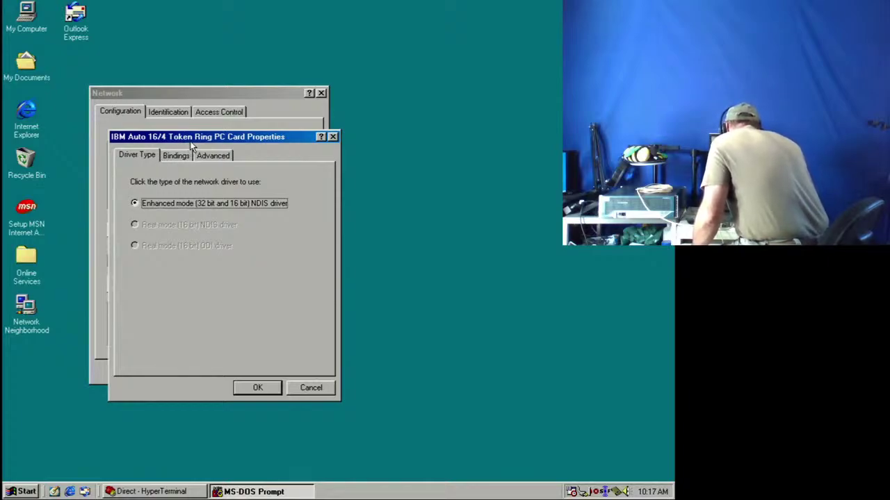
left_click(256, 390)
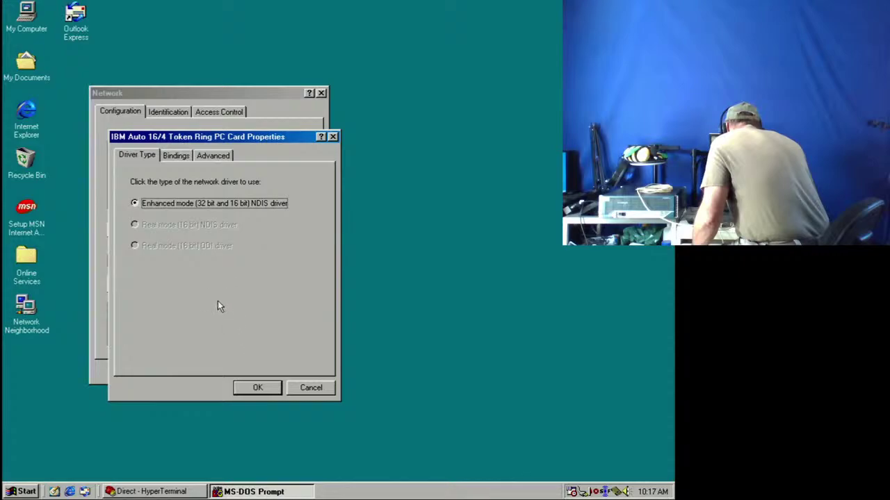
left_click(176, 156)
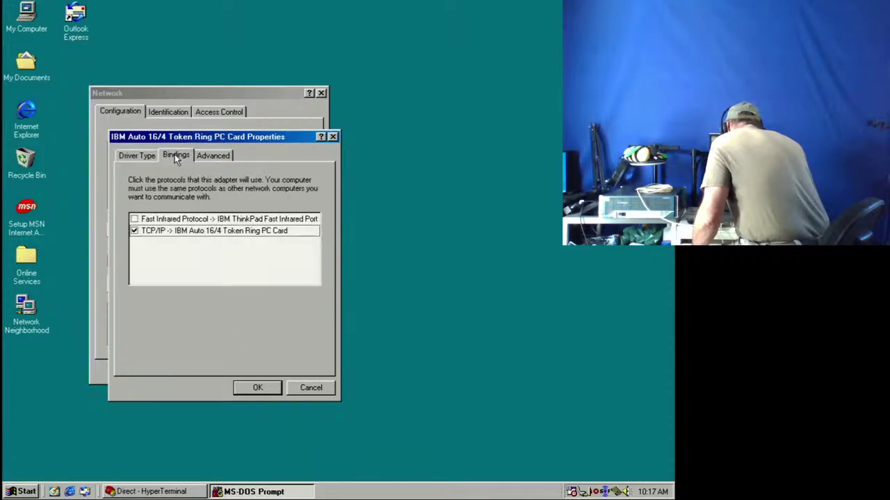
left_click(215, 156)
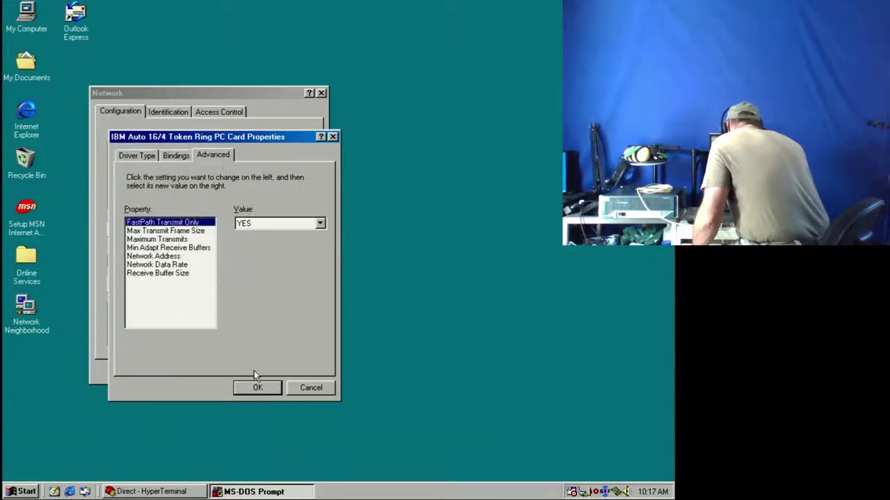
left_click(179, 156)
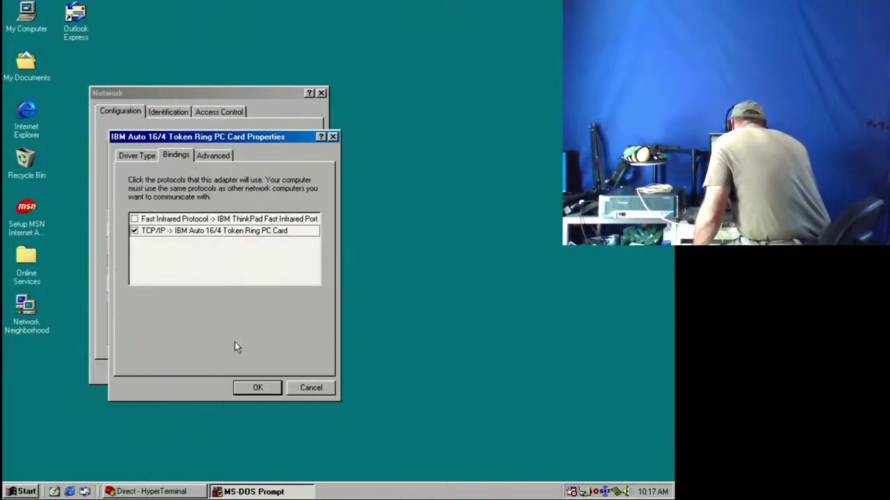
left_click(271, 390)
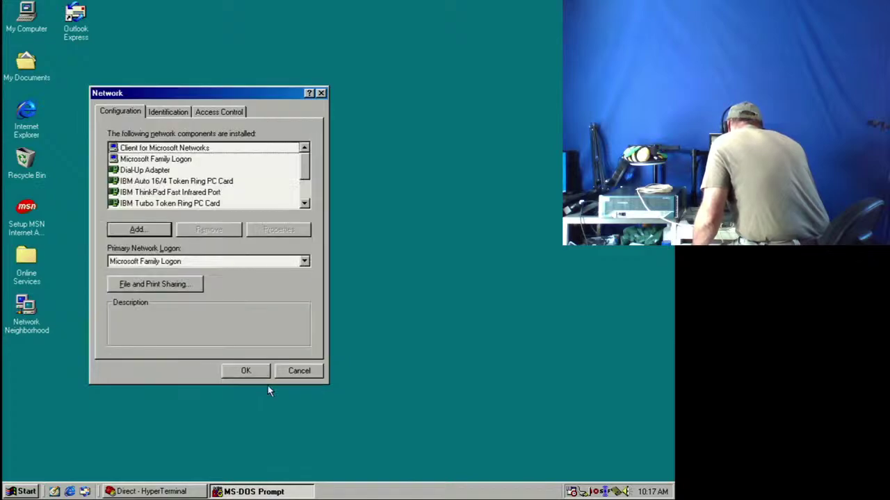
- Add 10.1.3.51 as a gateway in the TCP/IP properties of the IBM Auto 16/4 Token Ring PC Card and apply the network settings
left_click(160, 182)
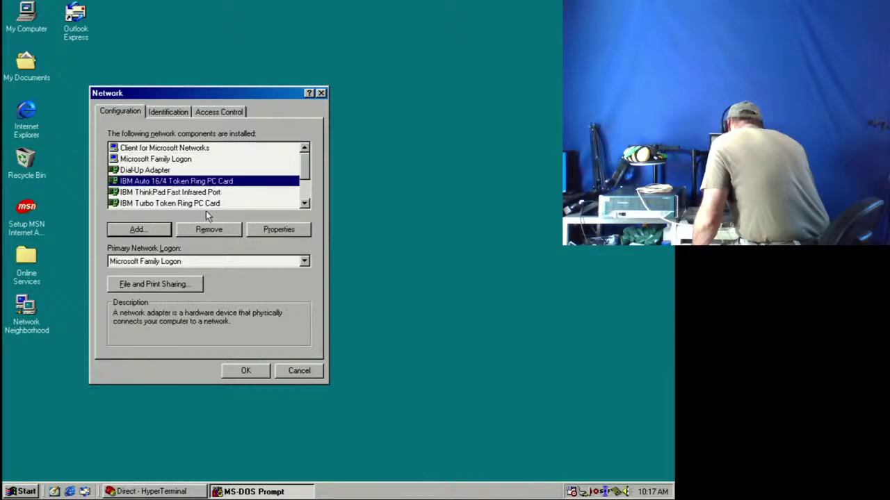
left_click(305, 192)
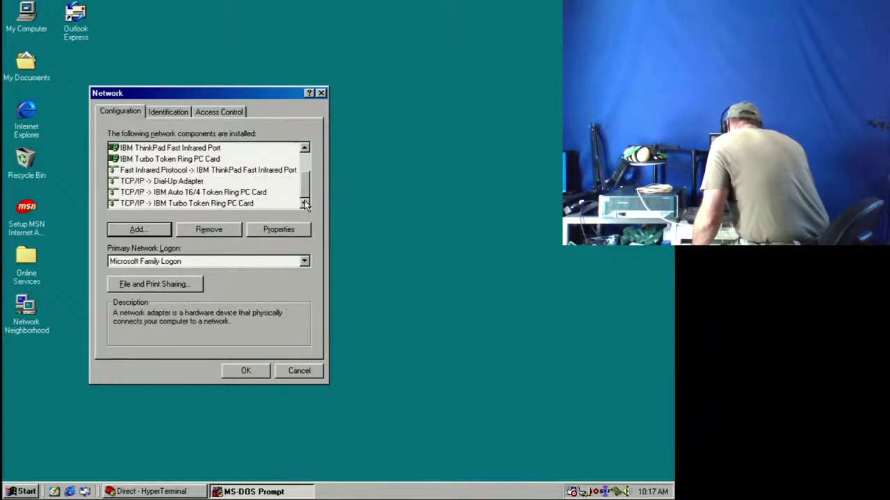
left_click(195, 193)
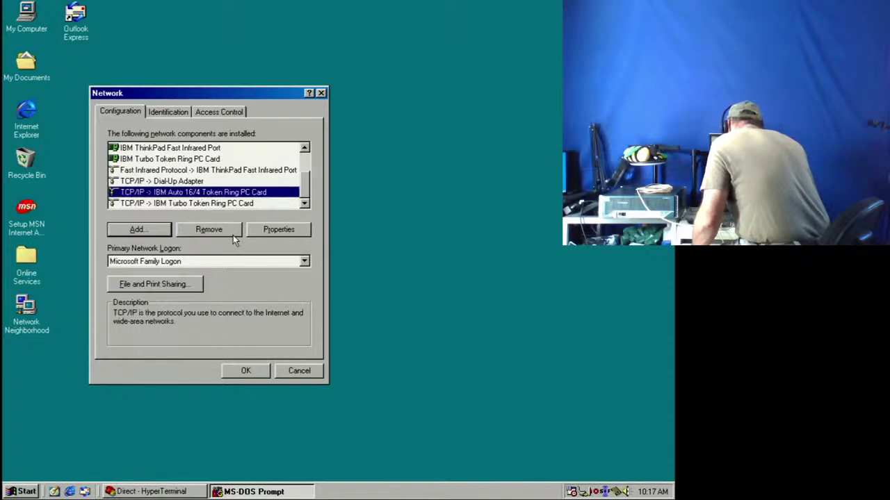
left_click(277, 230)
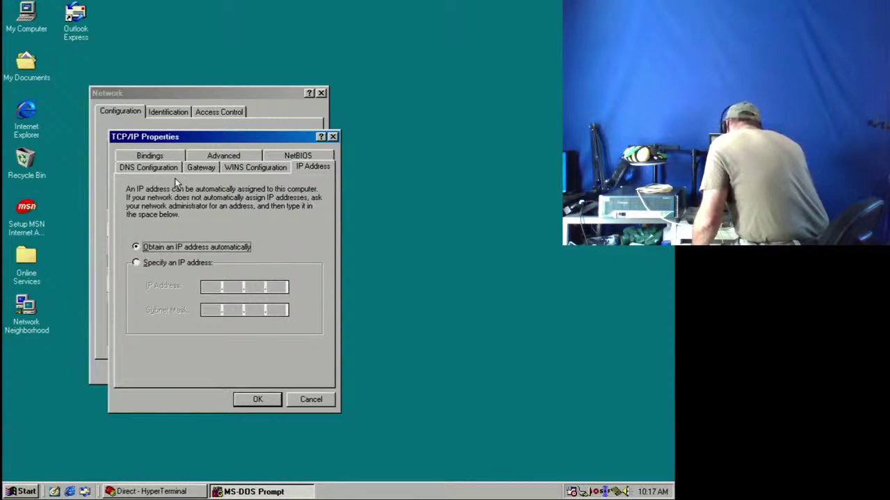
left_click(206, 167)
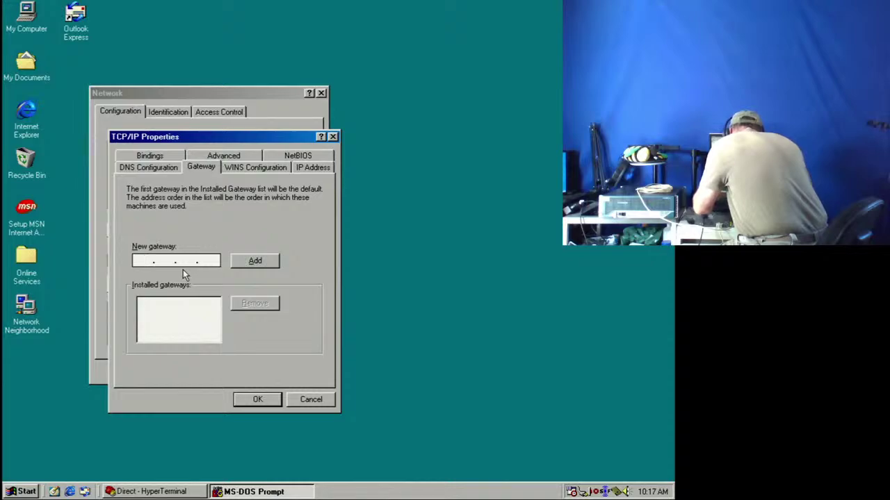
type("10 . ")
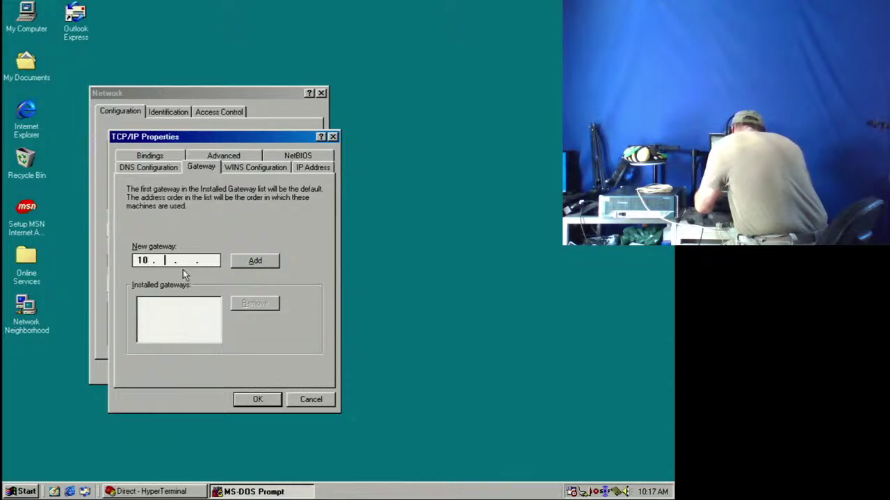
type("1 . ")
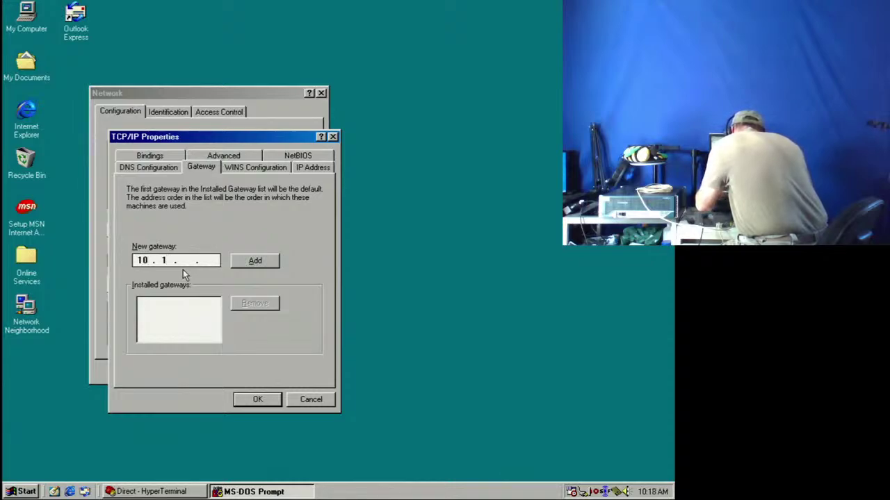
type("3 . 51")
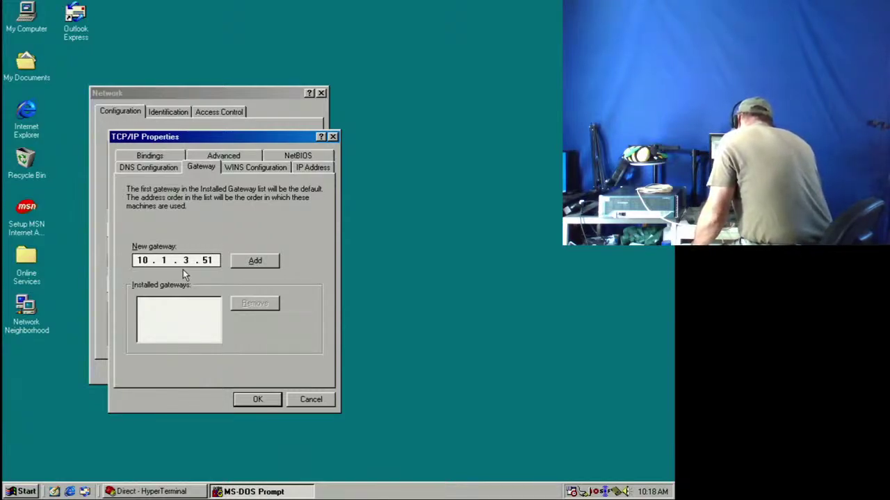
left_click(256, 261)
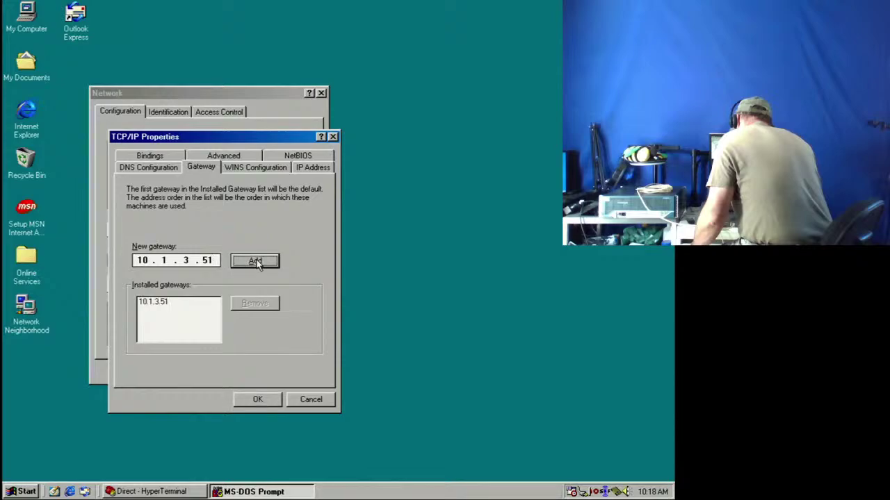
left_click(258, 401)
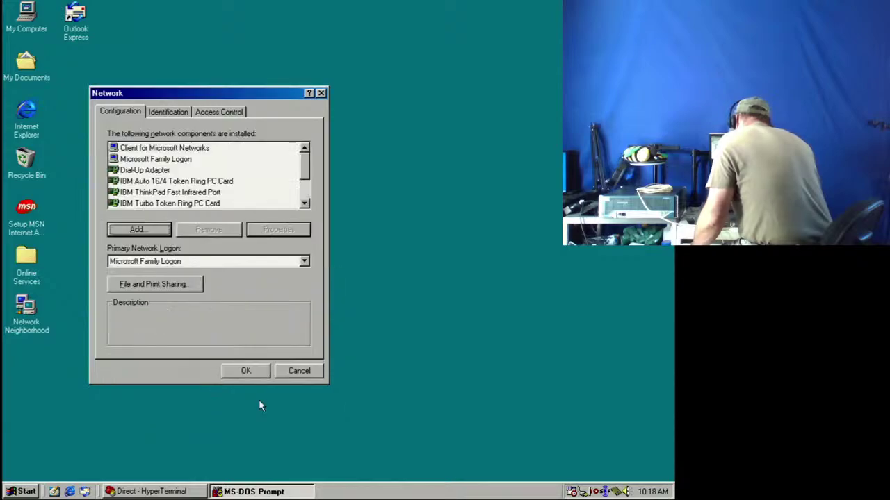
left_click(245, 371)
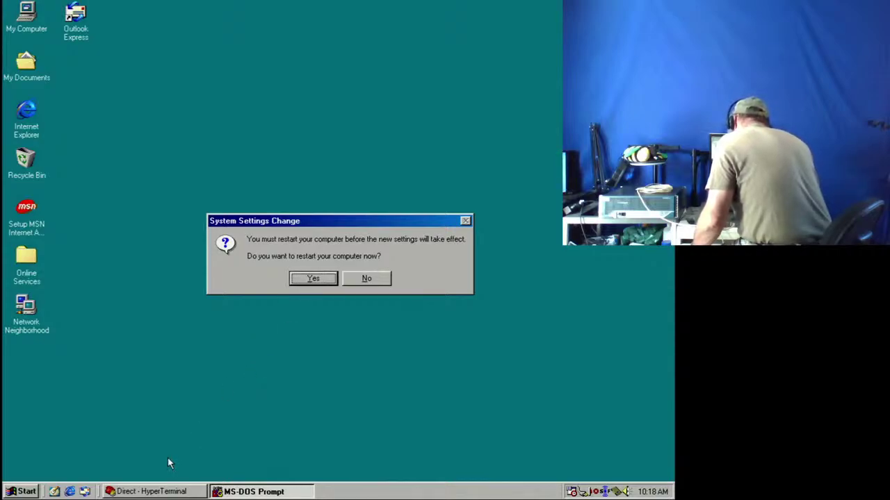
- Disconnect and close the HyperTerminal session and exit the MS-DOS prompt
left_click(173, 495)
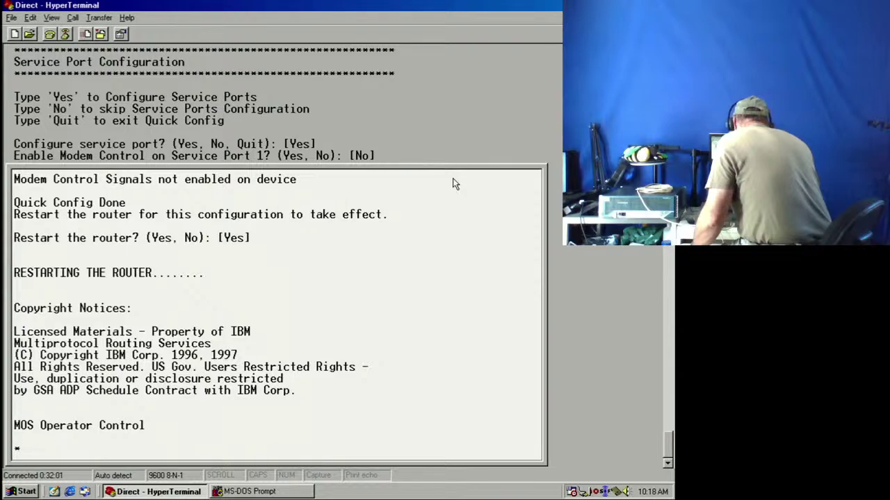
key("alt+F4")
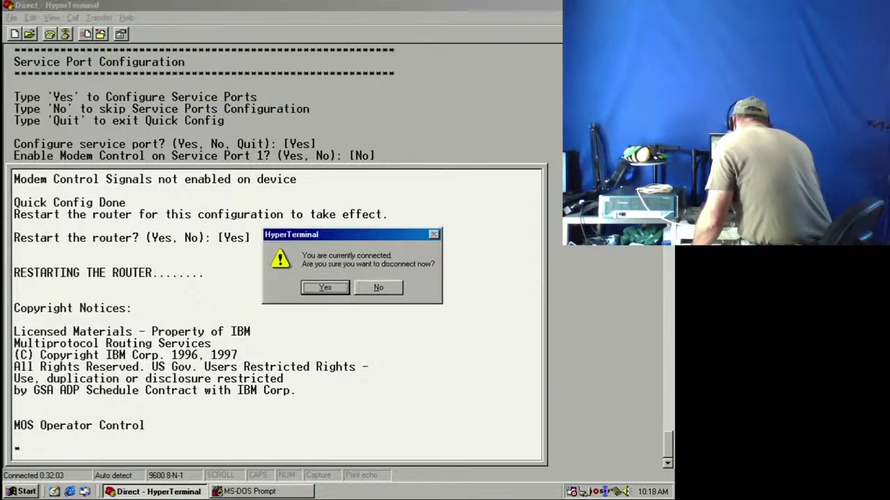
left_click(320, 290)
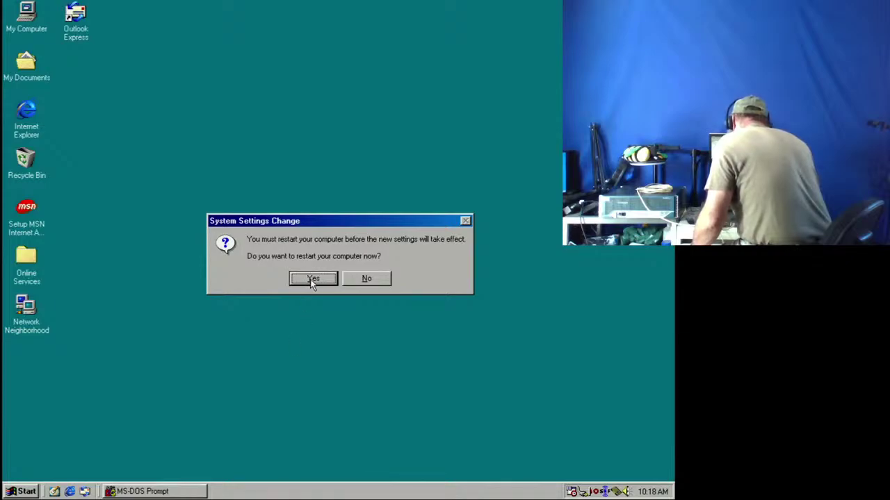
left_click(194, 491)
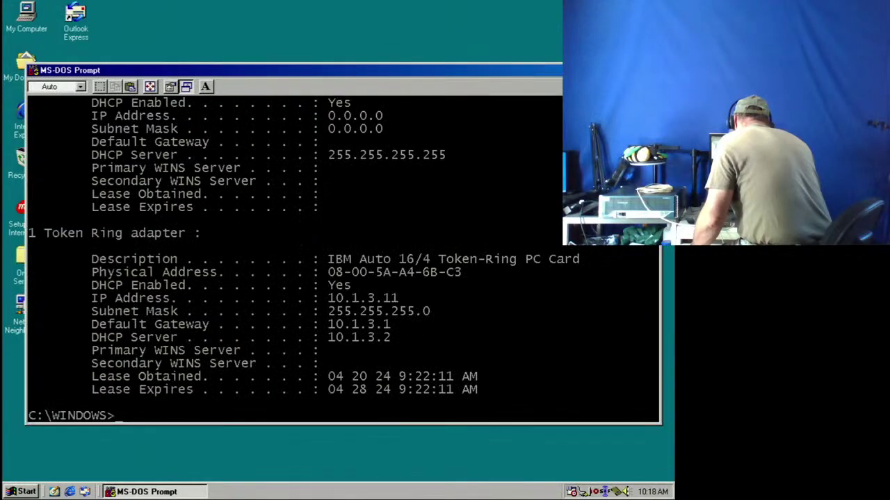
type("exit")
key("Return")
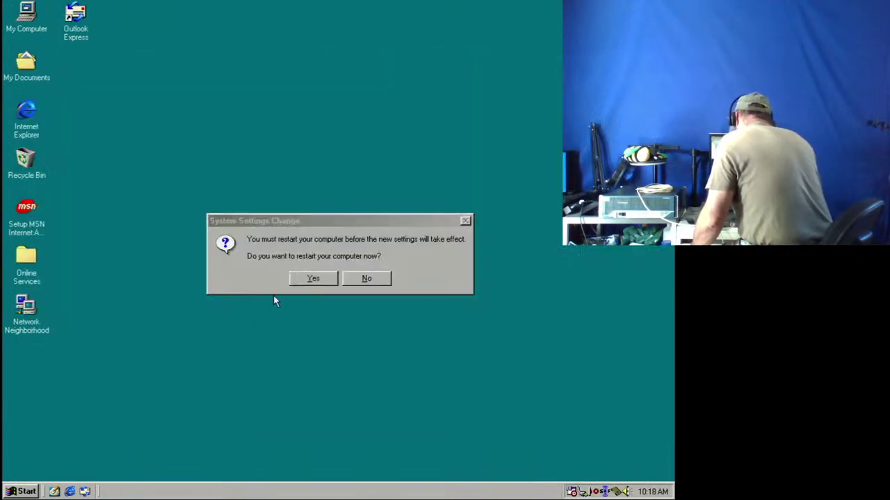
- Restart the computer to apply the new network settings and dismiss the Welcome to Windows 98 screen
left_click(312, 278)
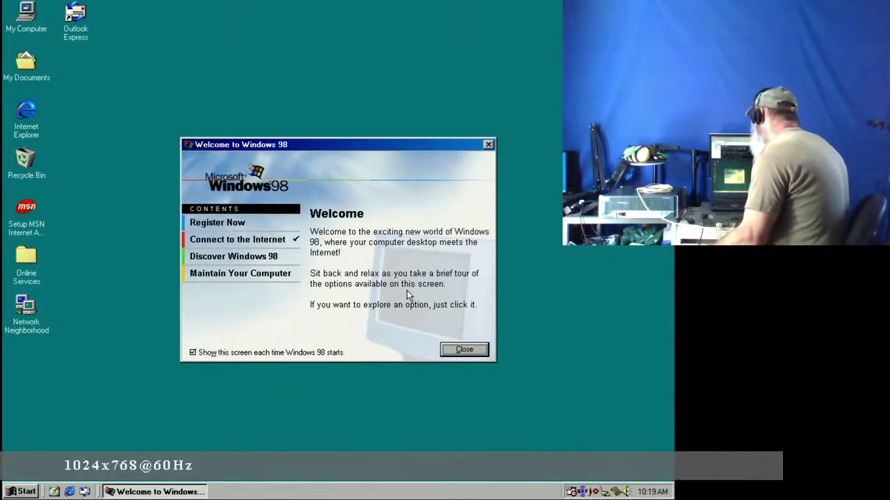
left_click(480, 351)
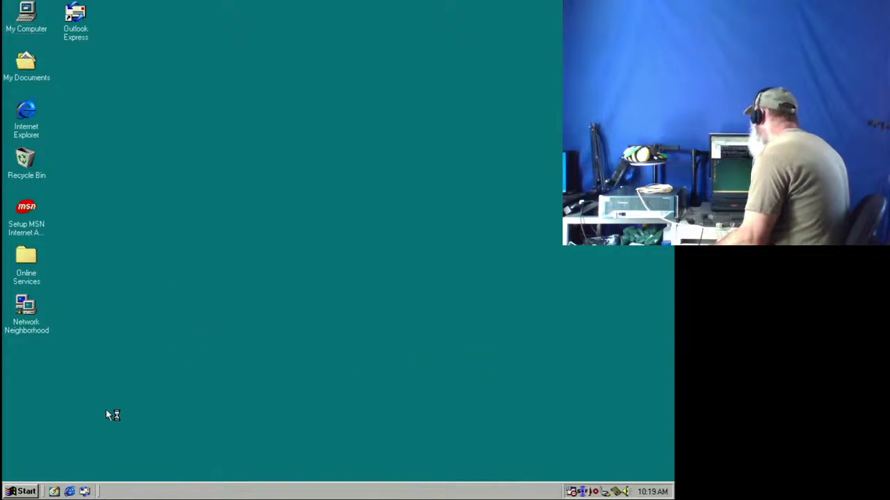
- Open an MS-DOS prompt and run ipconfig /all to check the Token Ring adapter's gateway
left_click(23, 492)
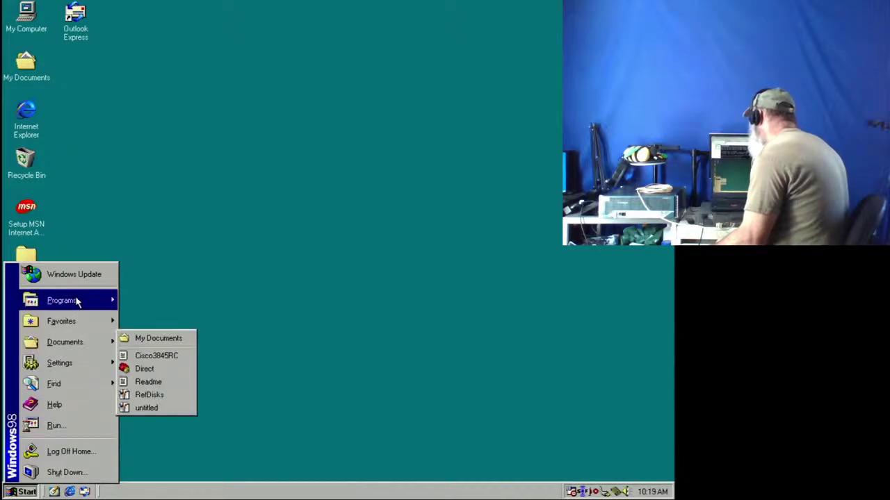
mouse_move(78, 301)
left_click(157, 354)
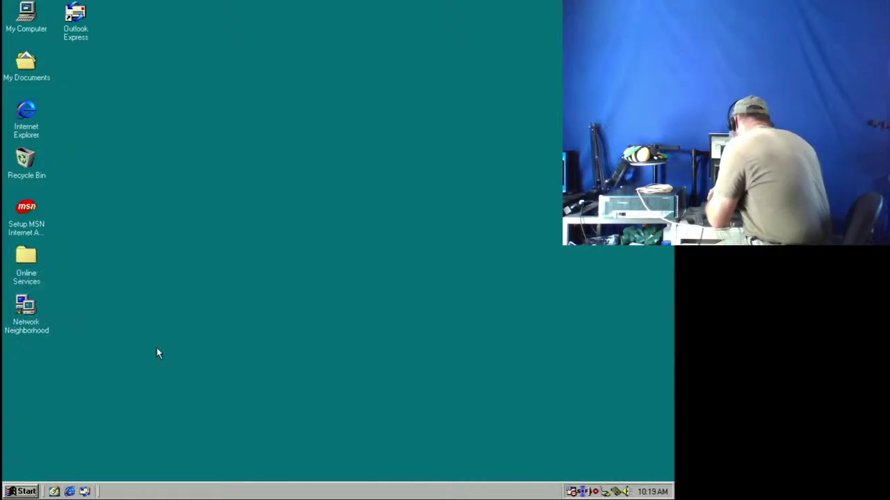
type("i")
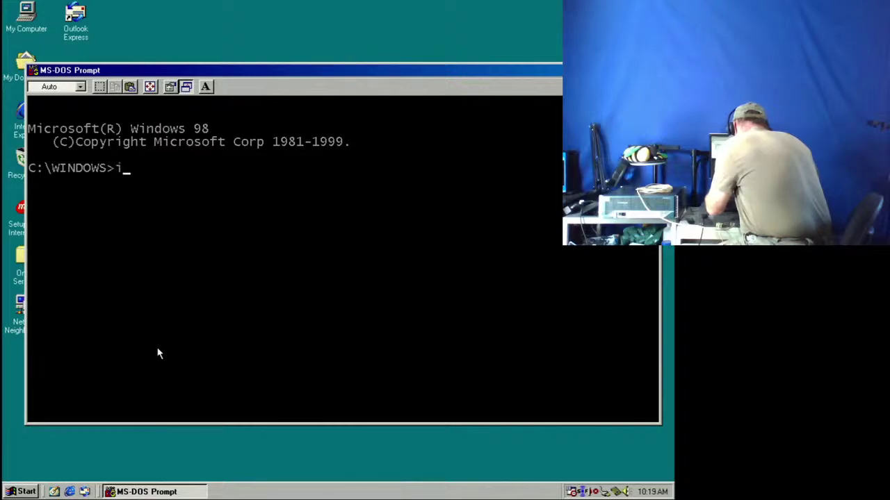
type("pco")
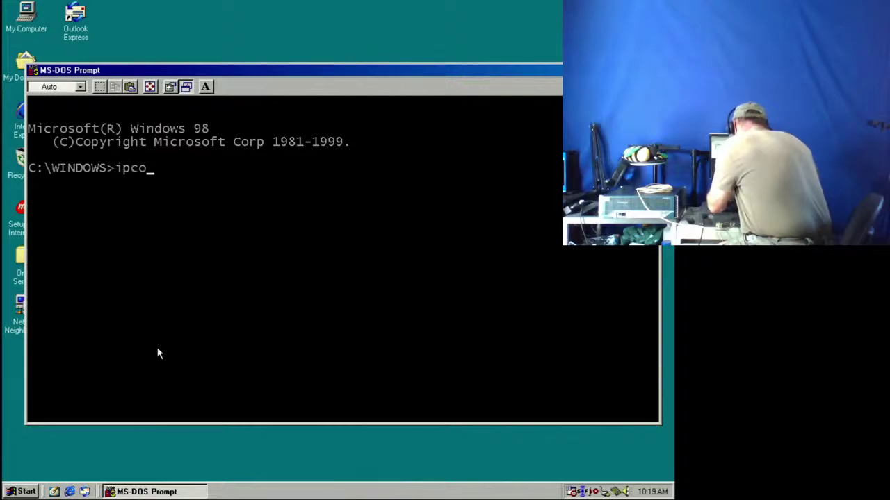
type("nfig")
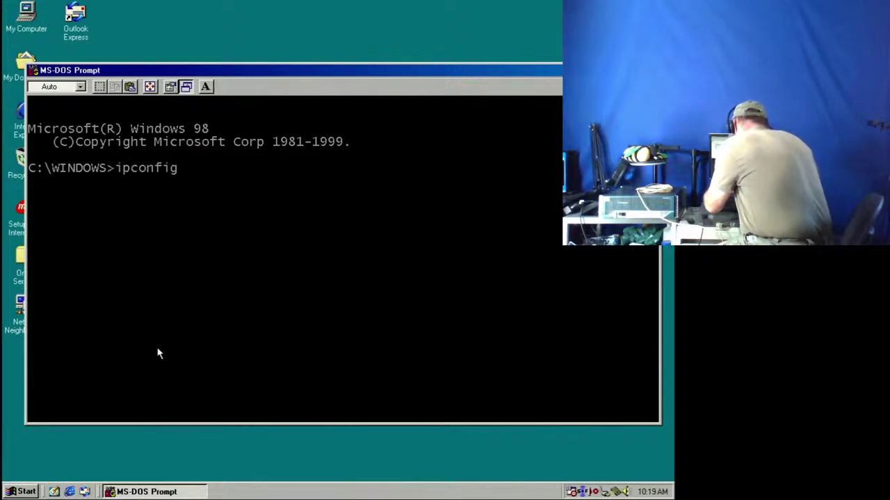
type(" /a")
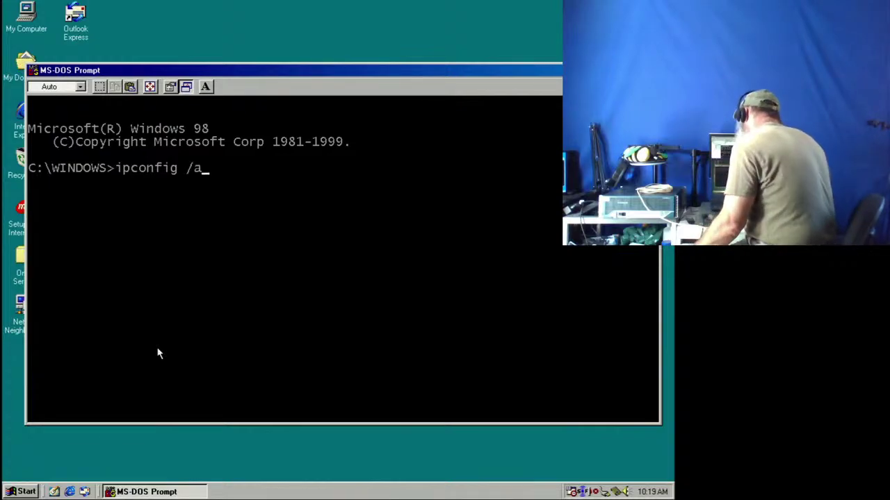
type("ll")
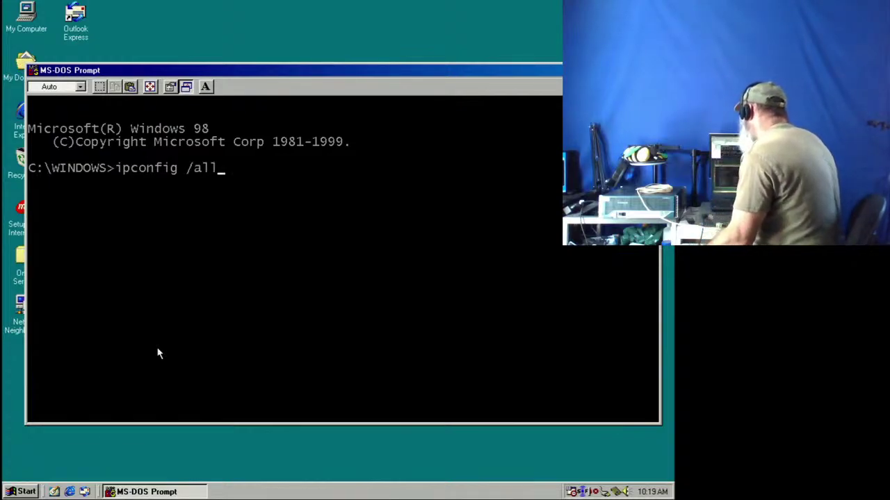
key("Return")
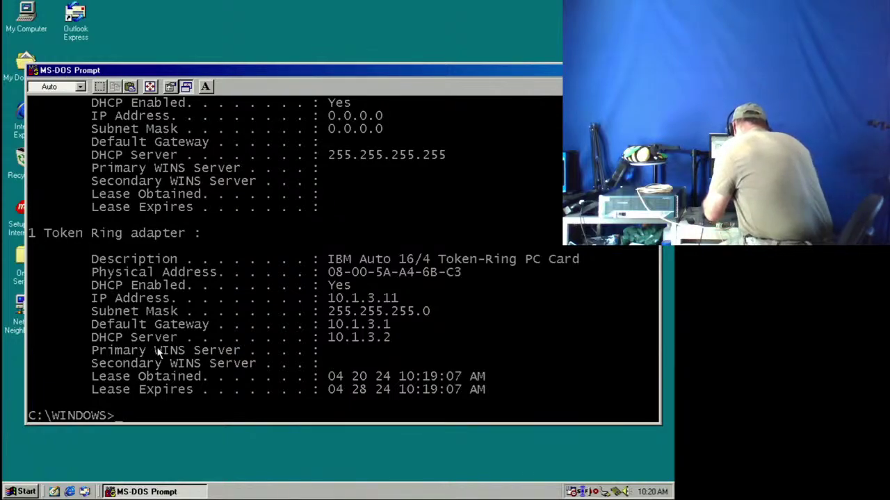
- Ping the DHCP server at 10.1.3.2 to test the connection over the Token Ring adapter
type("pi")
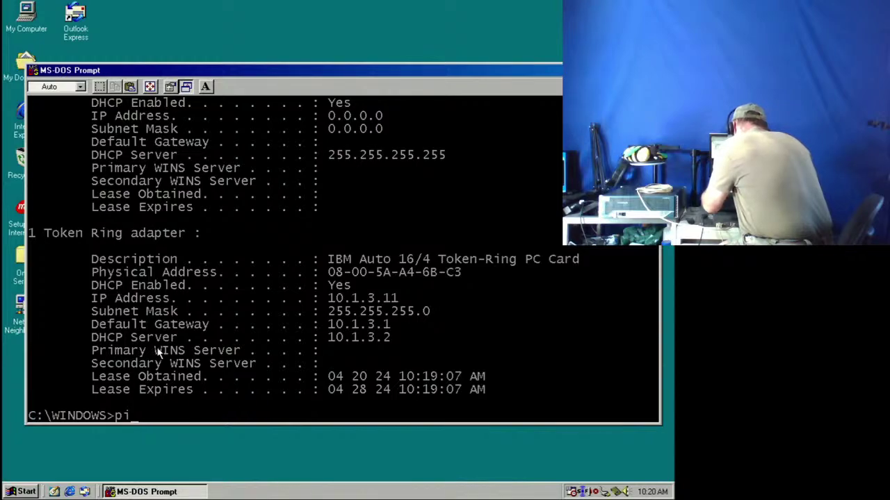
type("ng")
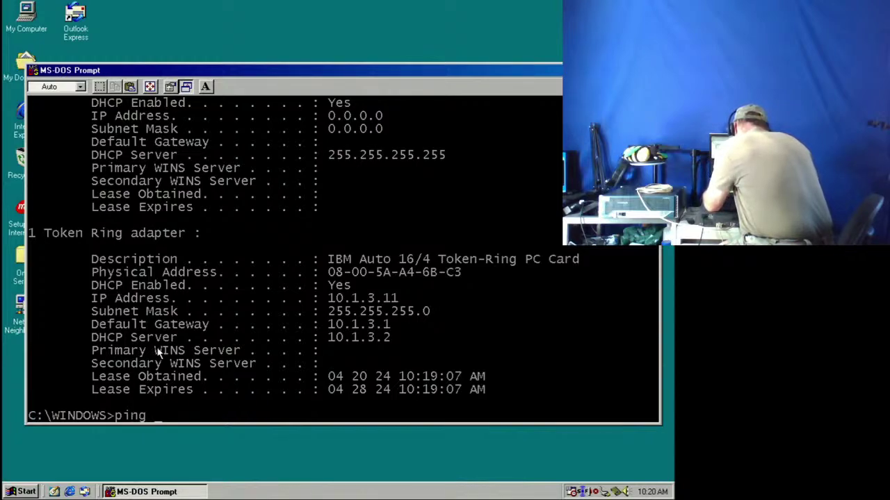
type(" 10.1")
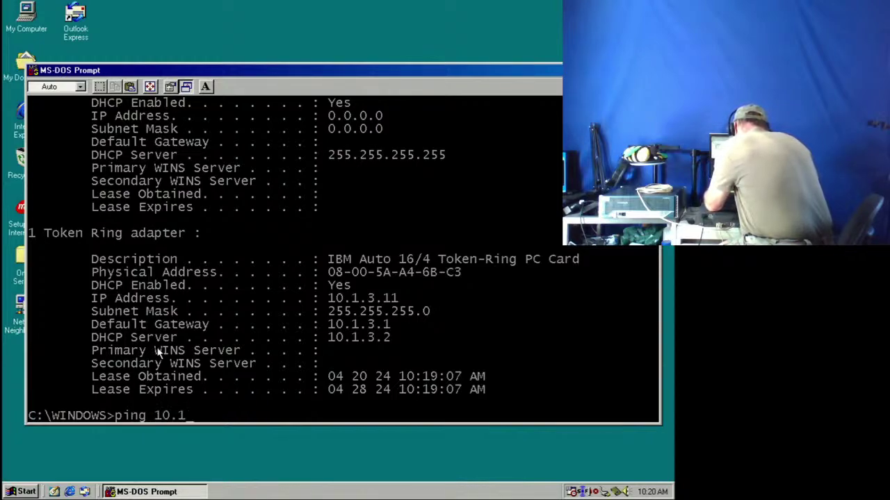
type(".3.2")
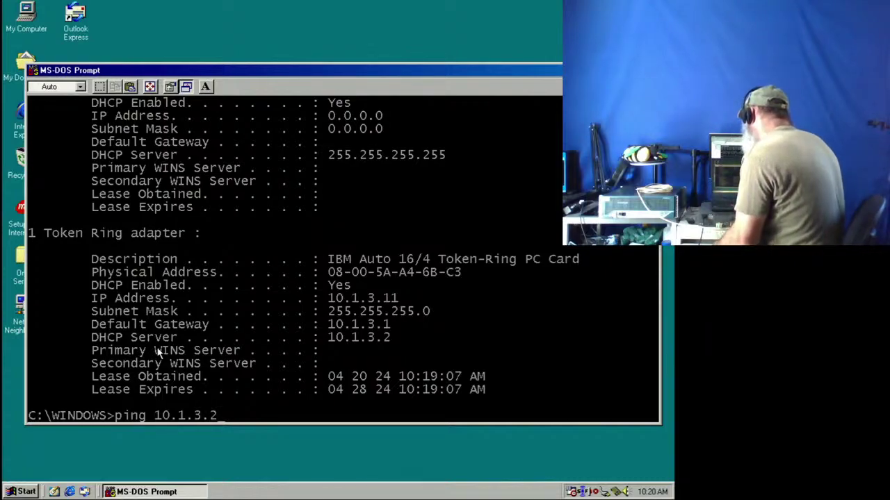
key("Return")
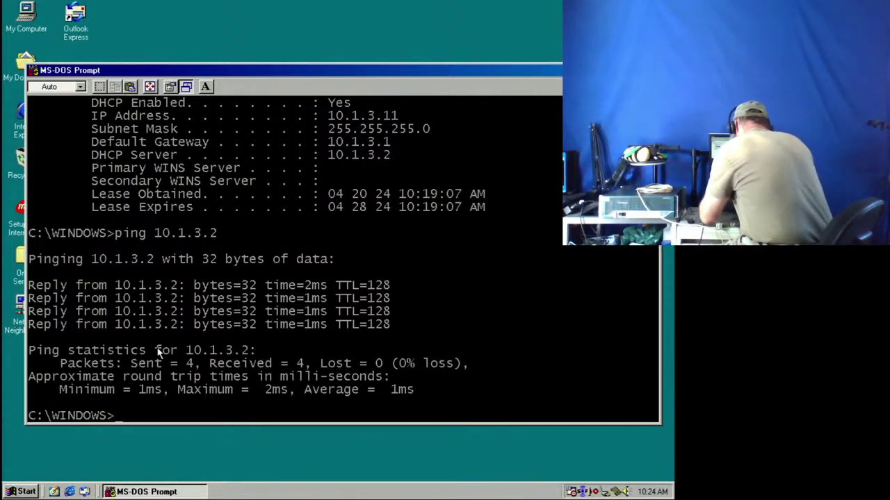
- Try to renew the adapter's DHCP lease with ipconfig /renew
type("i")
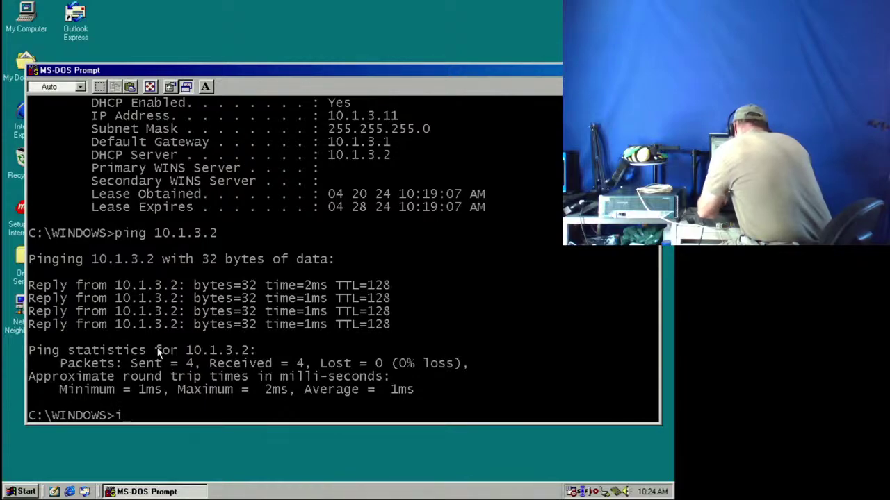
type("pc")
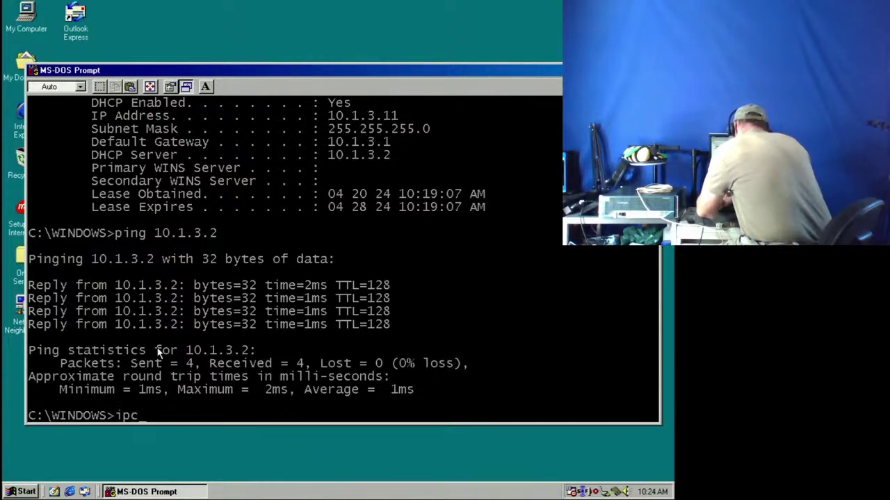
type("onfi")
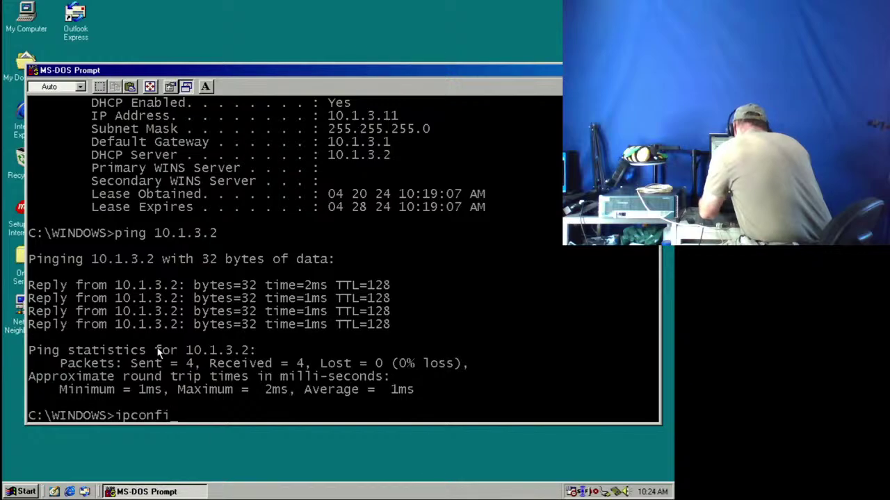
type("g /")
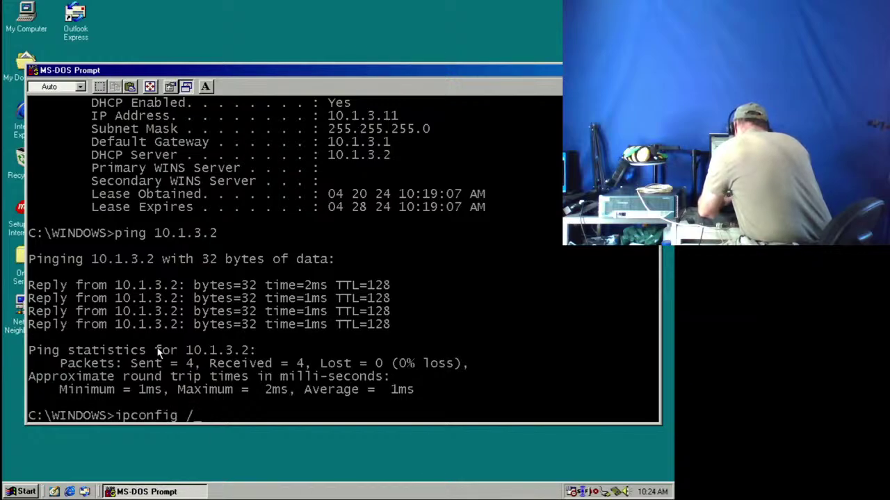
type("renew")
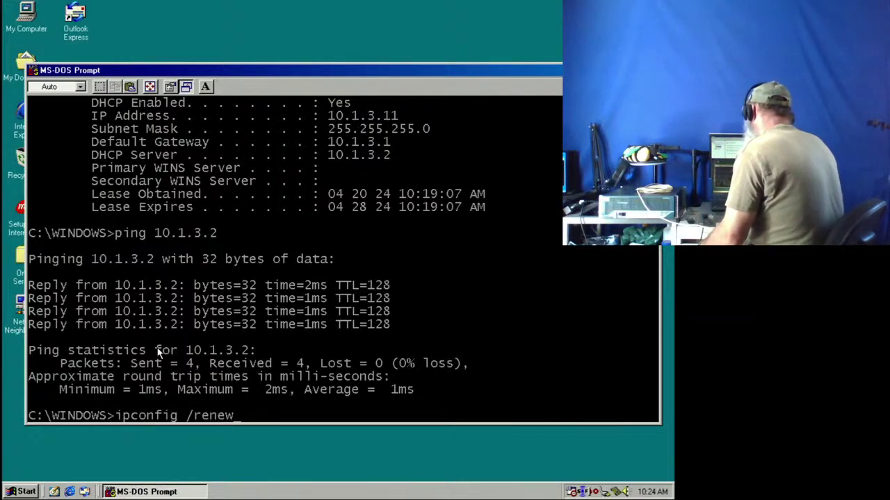
key("Return")
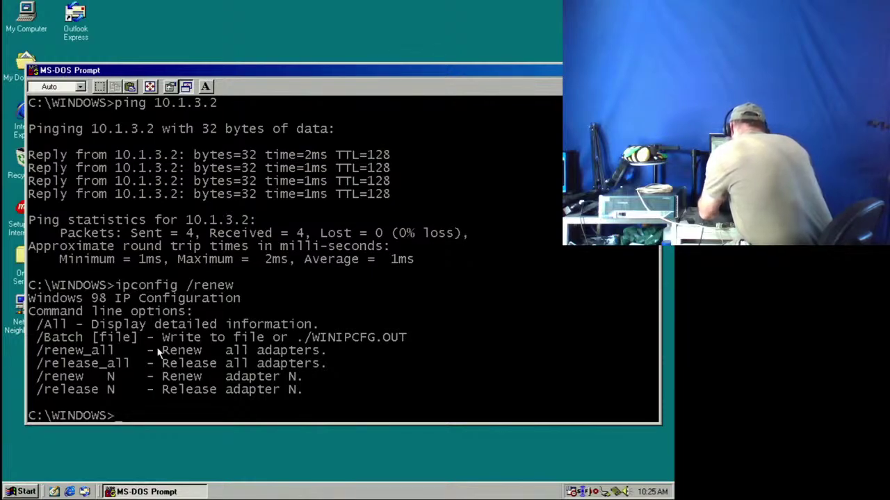
- Try to renew the leases of all adapters with ipconfig /renew /All
type("i")
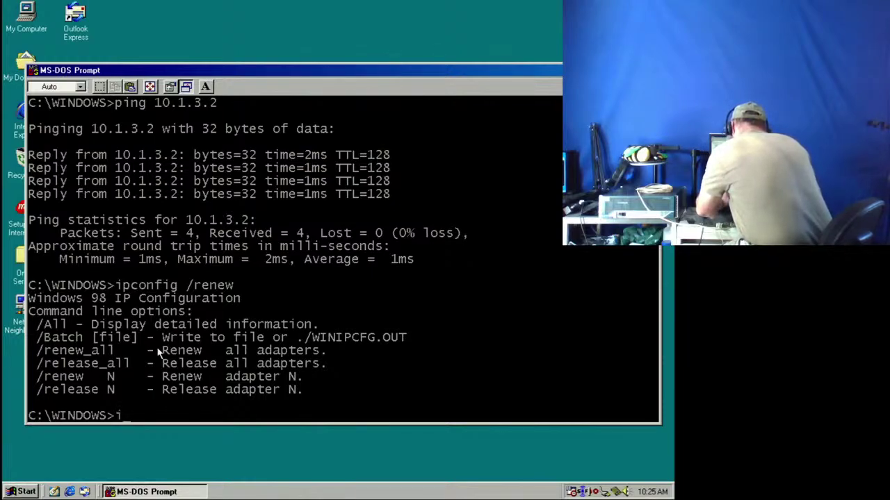
type("pco")
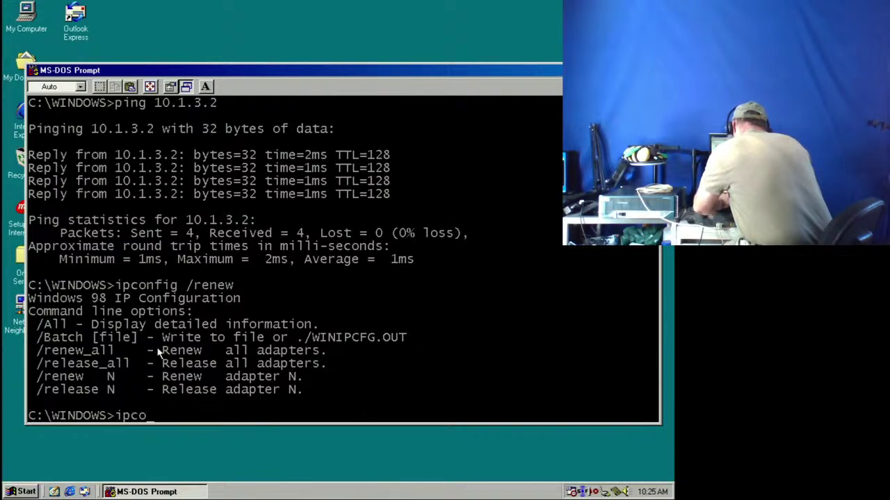
type("nfig")
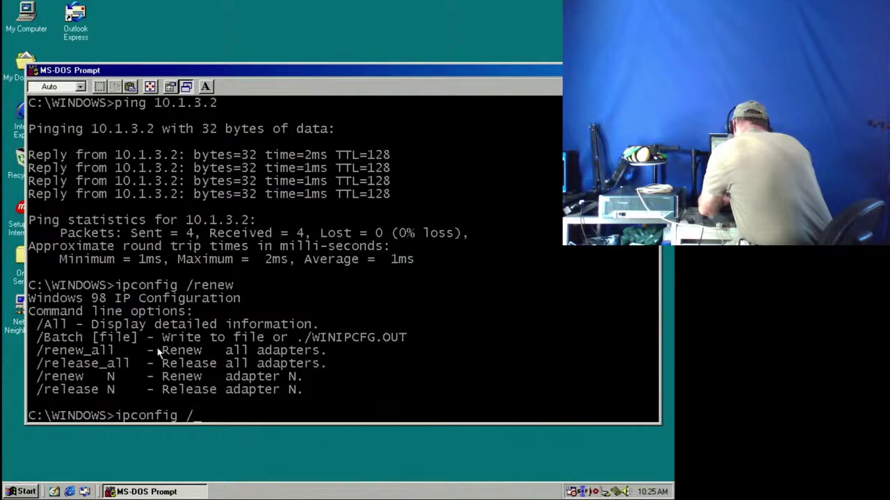
type(" /renew ")
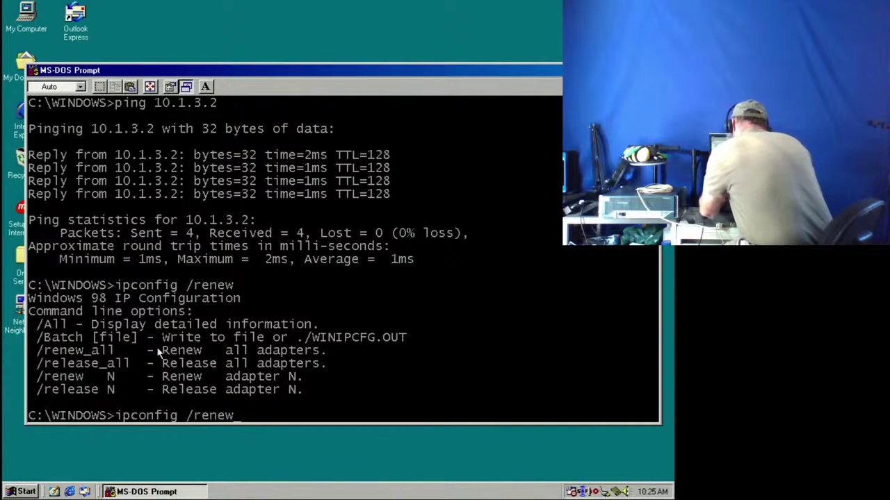
type("/")
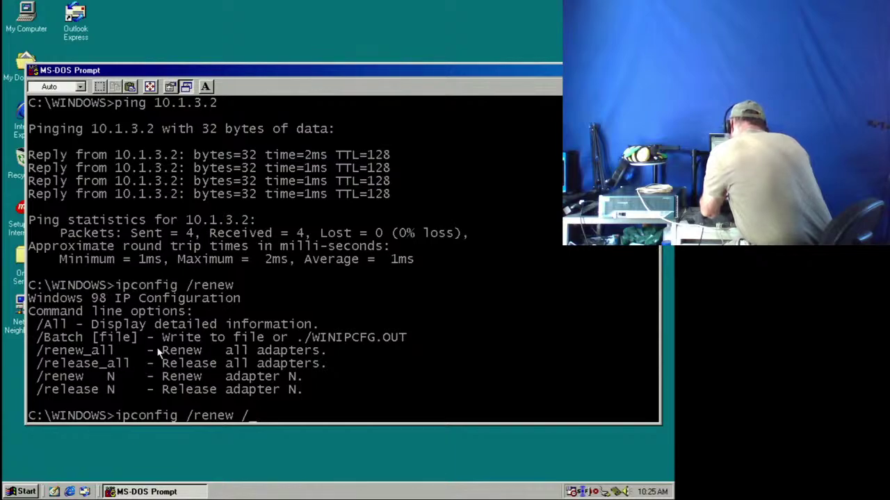
type("All")
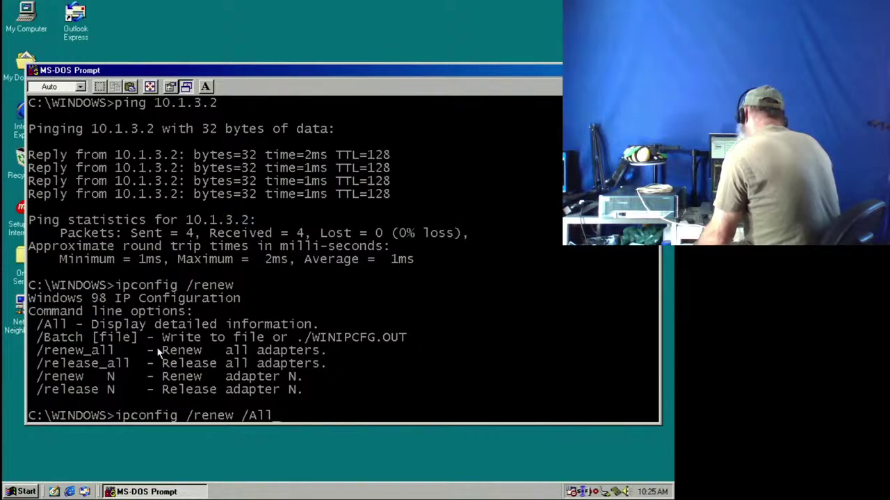
key("Return")
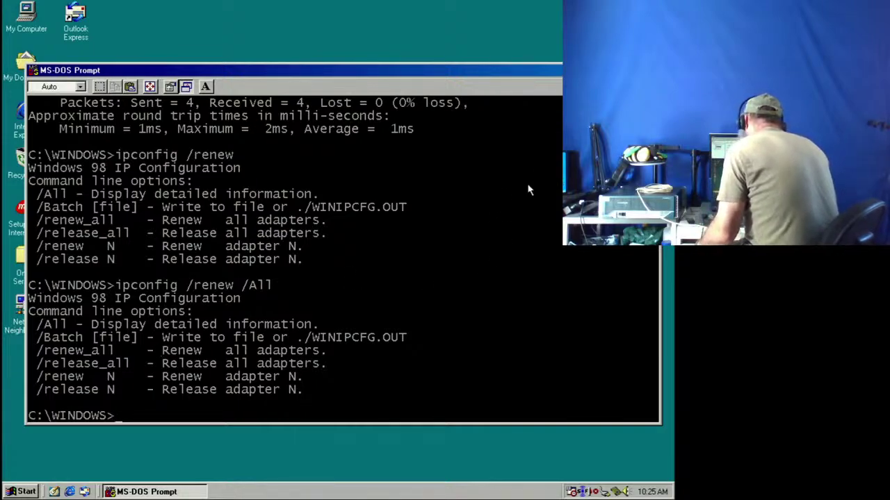
- Close the MS-DOS prompt, then check the system date and time settings and close them
left_click(654, 70)
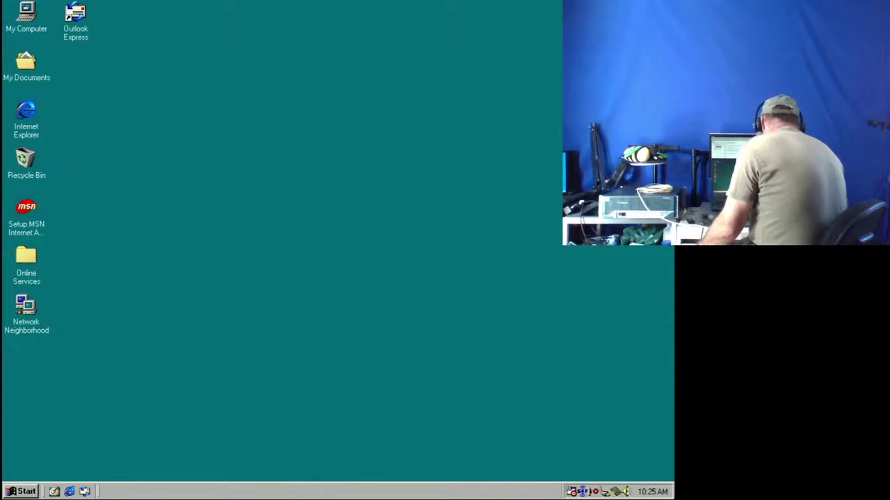
mouse_move(652, 492)
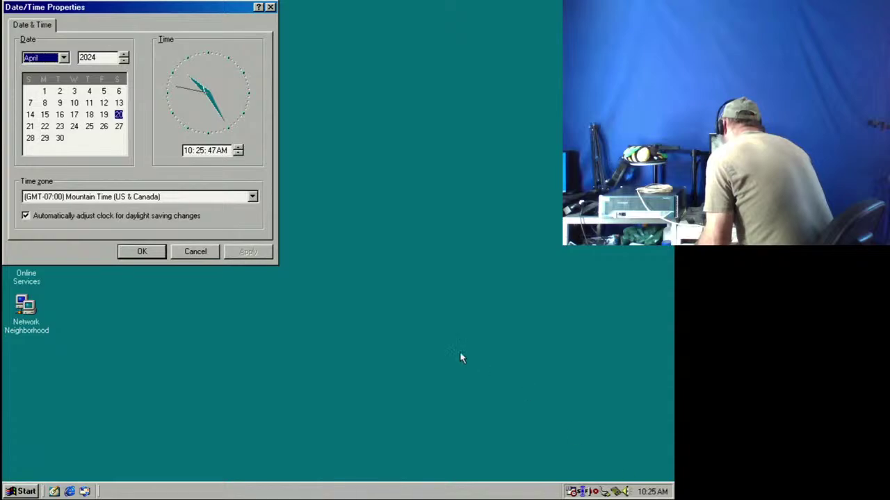
left_click(143, 253)
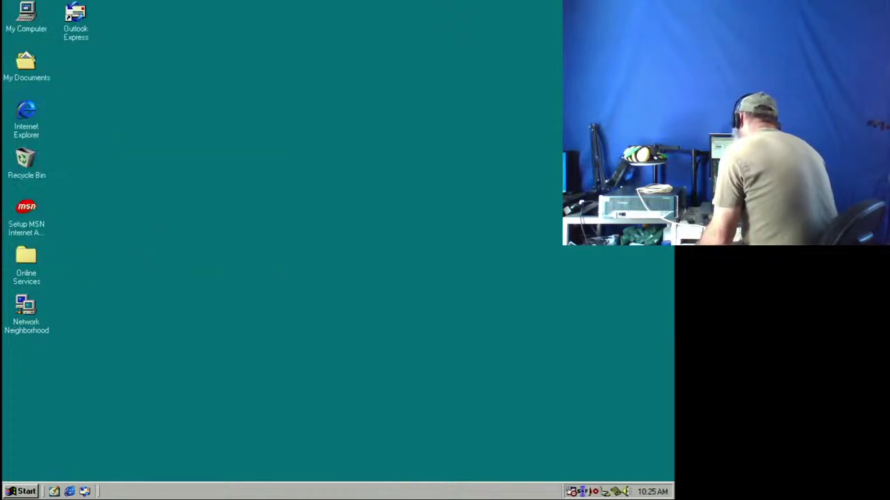
- Restart the computer to obtain a fresh DHCP lease and close the Welcome to Windows 98 screen
left_click(25, 493)
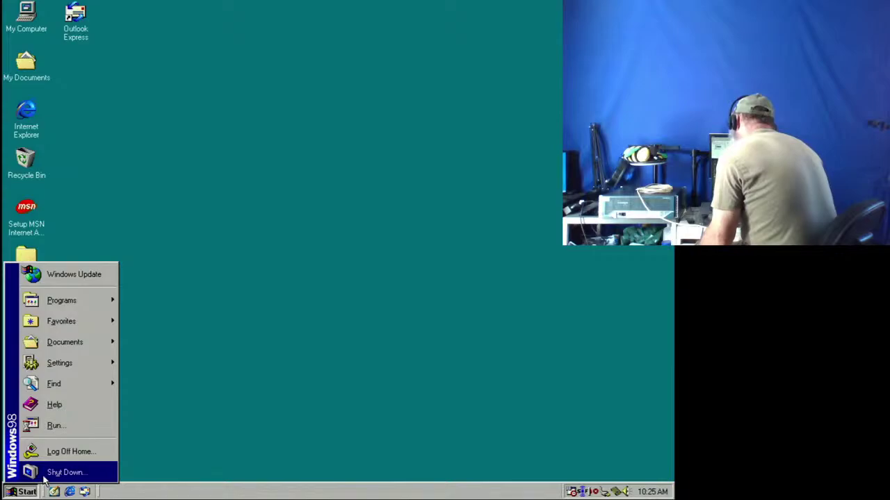
left_click(47, 474)
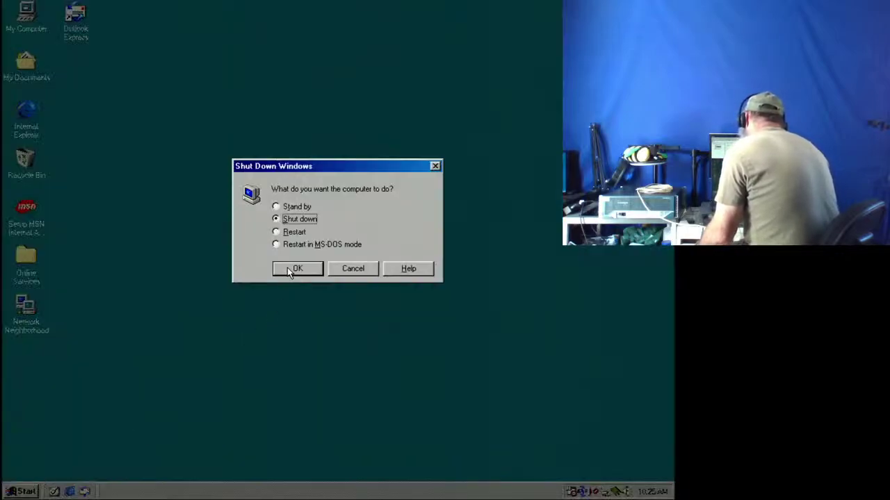
left_click(289, 235)
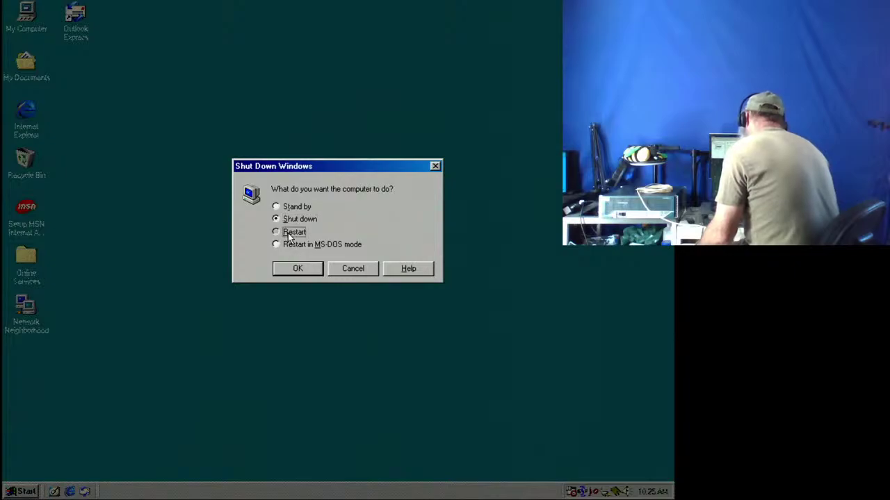
left_click(298, 268)
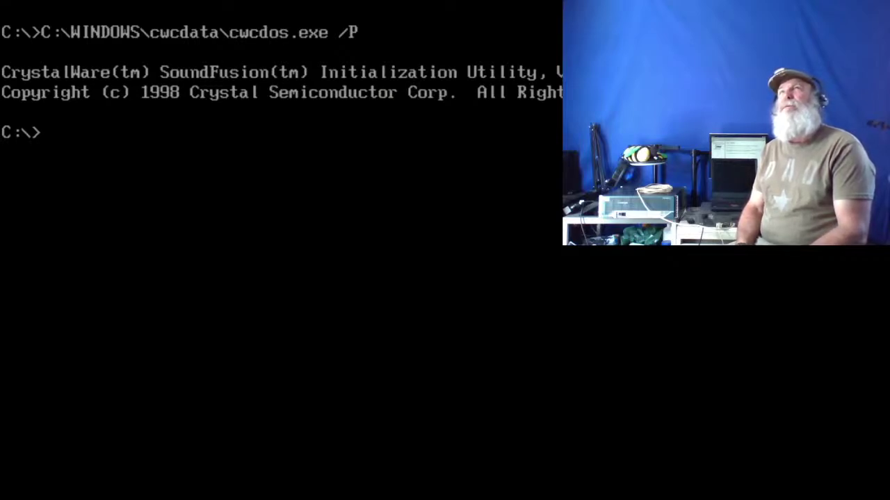
key("ctrl+alt+Delete")
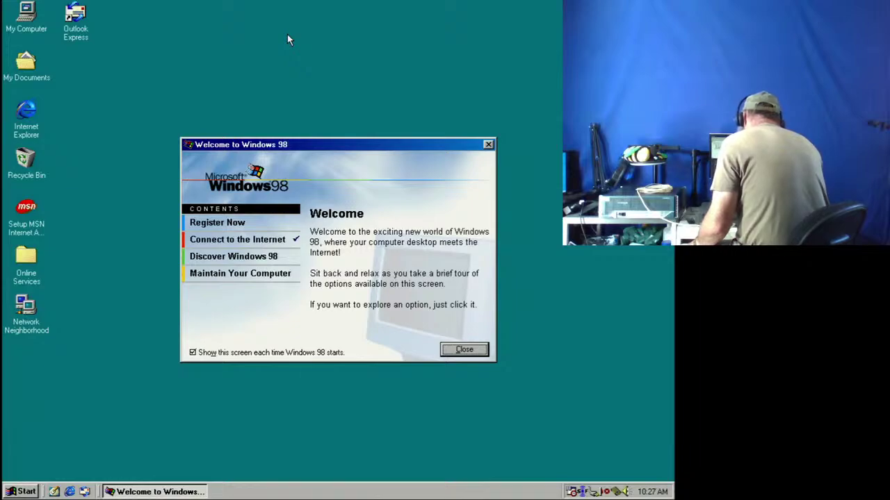
left_click(463, 349)
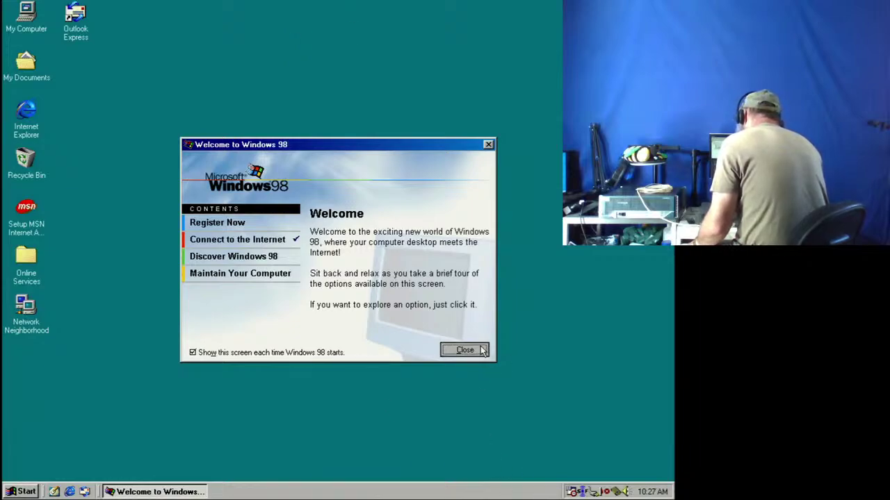
- Open an MS-DOS prompt and run ipconfig /all to recheck the Token Ring adapter's default gateway and lease
left_click(21, 492)
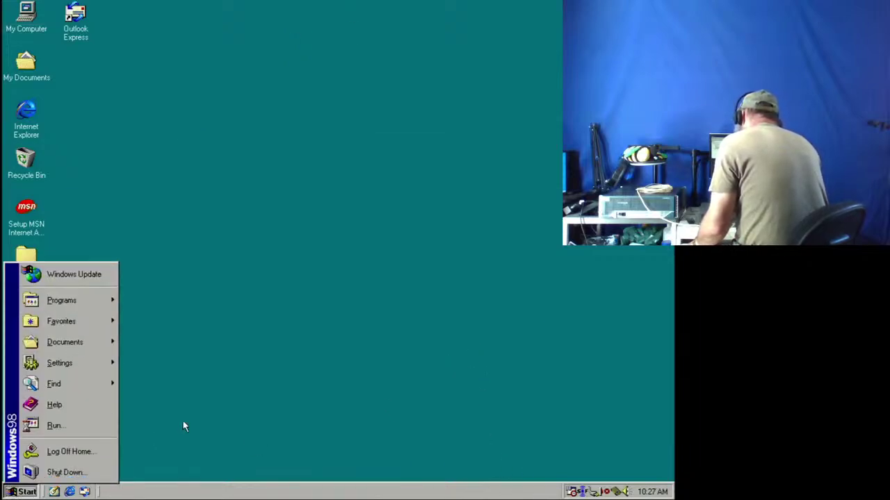
mouse_move(67, 299)
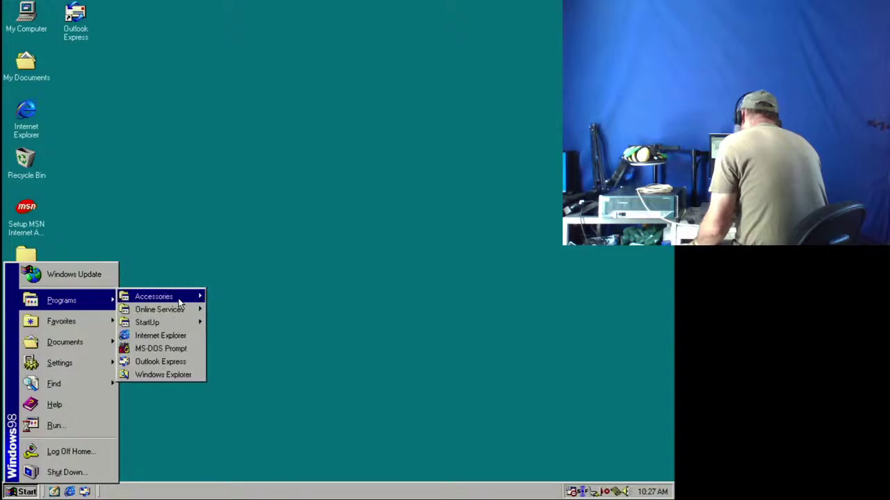
left_click(171, 348)
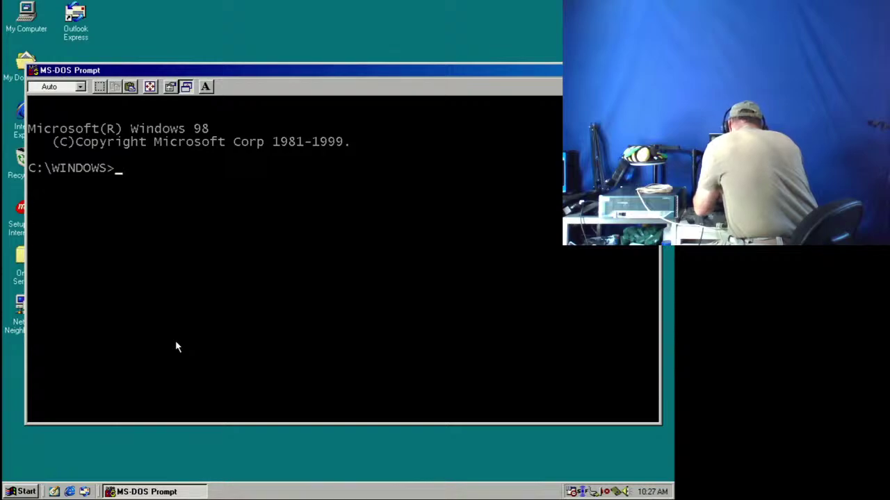
type("ip")
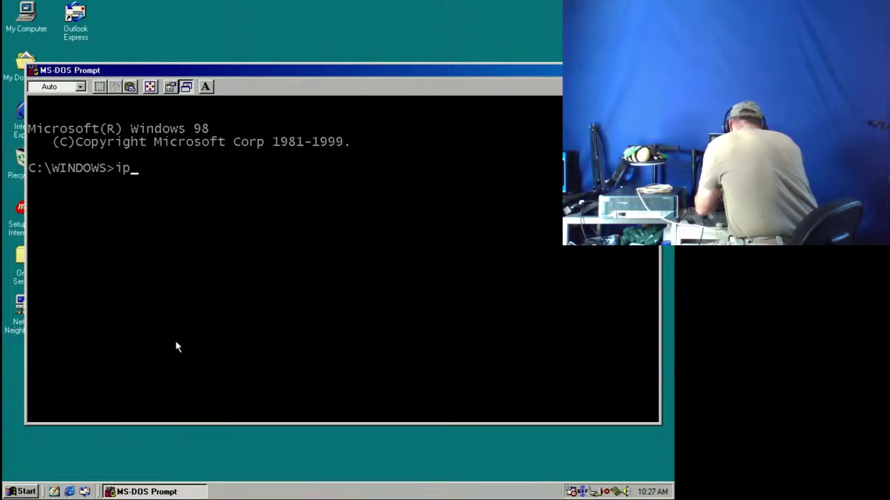
type("co")
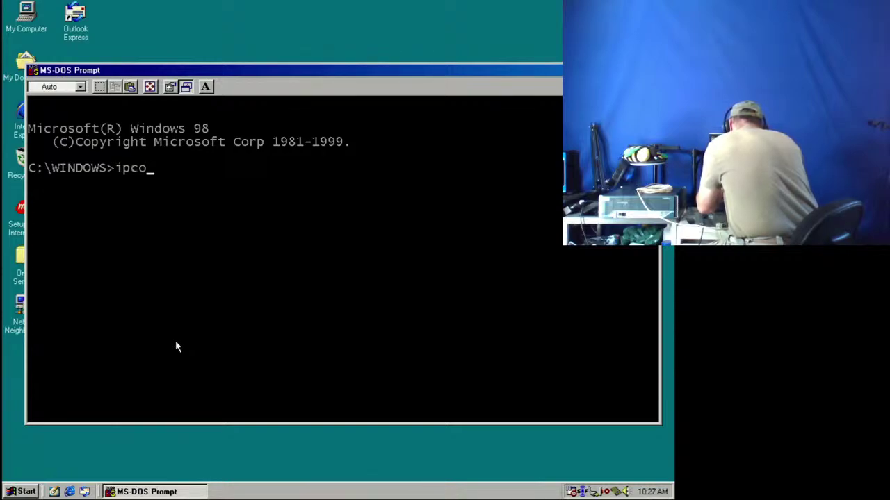
type("nfig ")
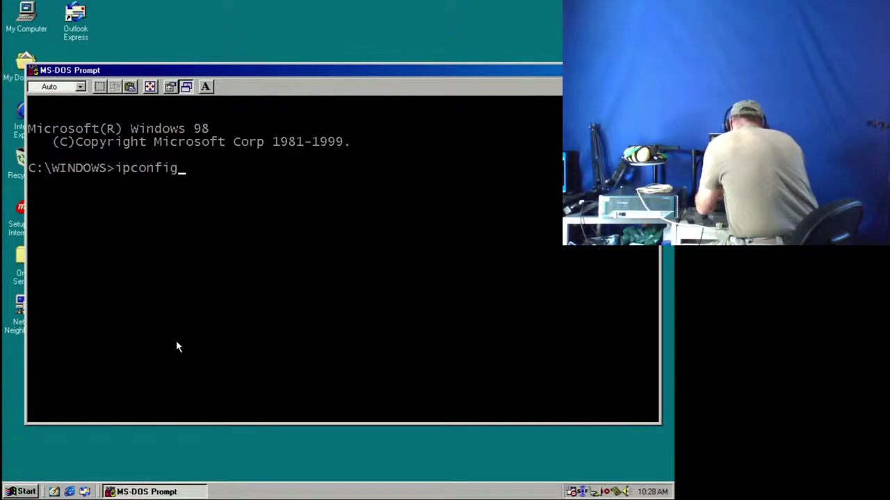
type("/all")
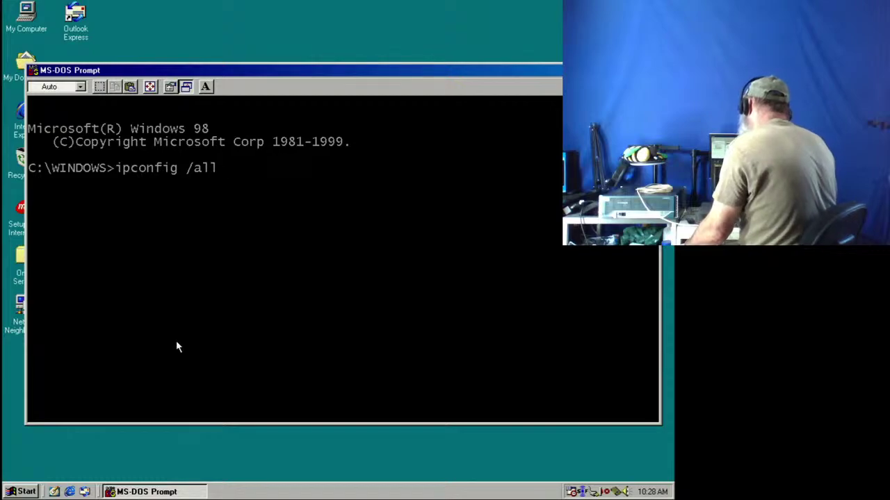
key("Return")
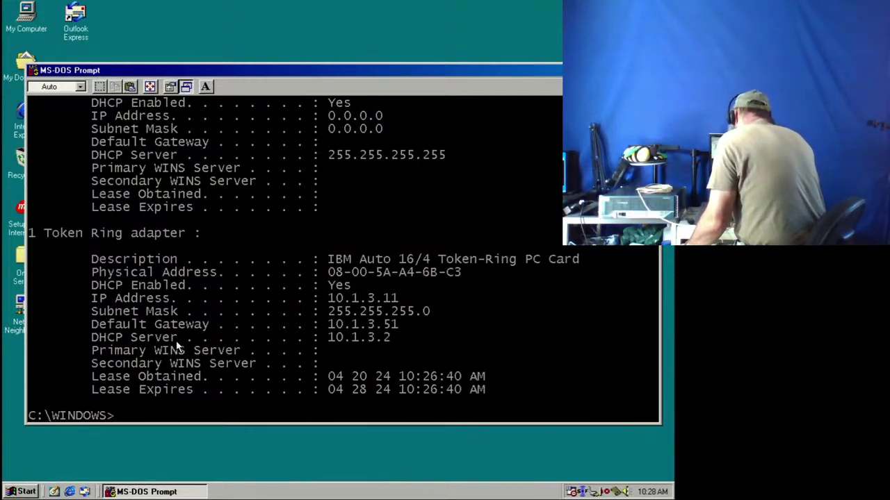
- Ping 10.1.0.36 from the command prompt to test the connection to that host
type("p")
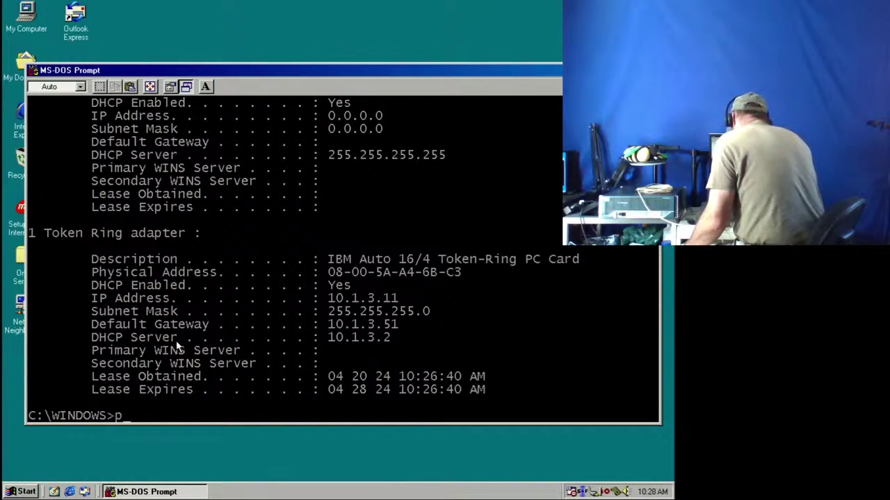
type("in")
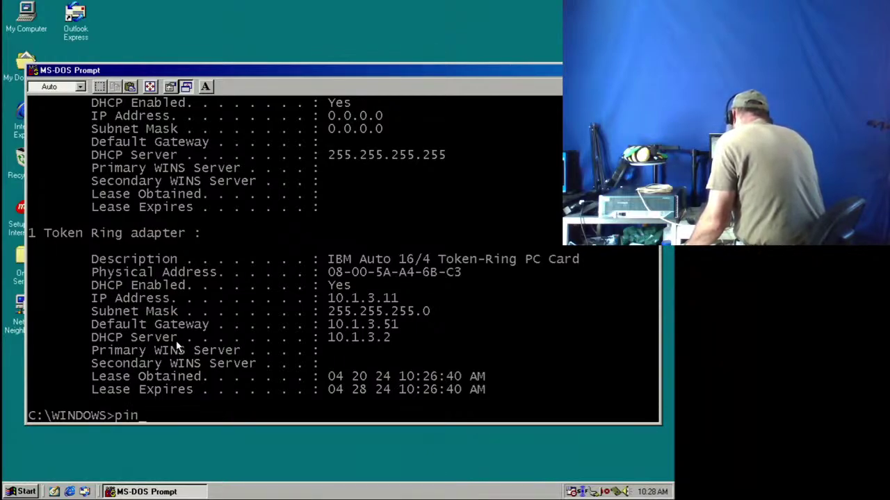
type("g")
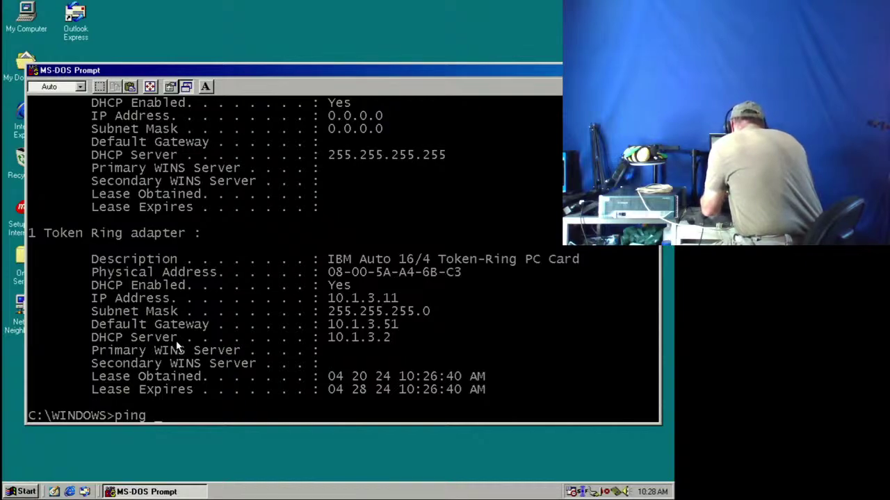
type("10.")
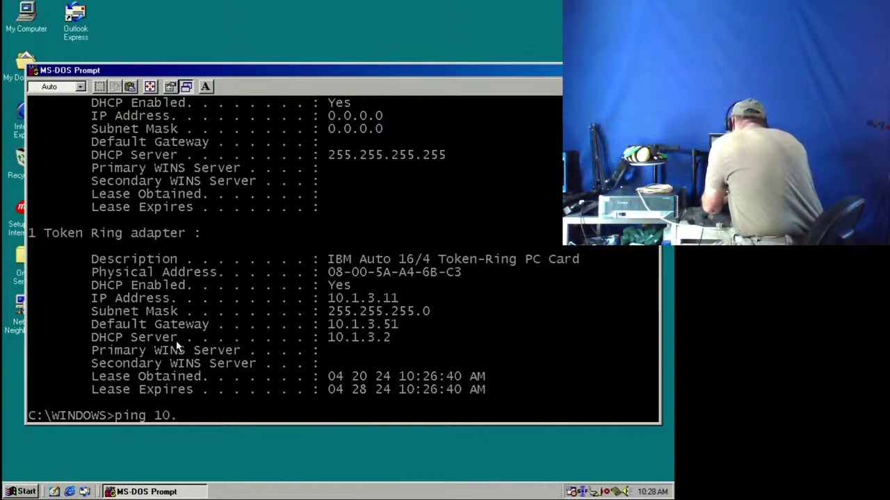
type("1.0.")
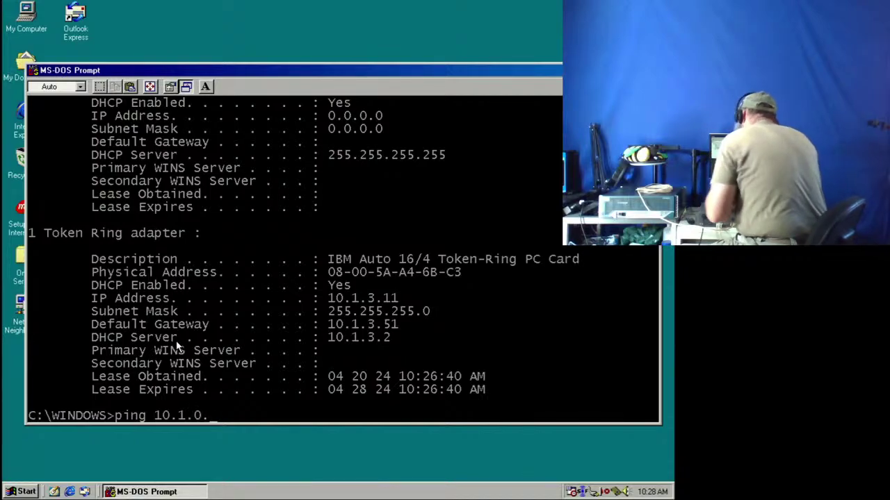
type("36")
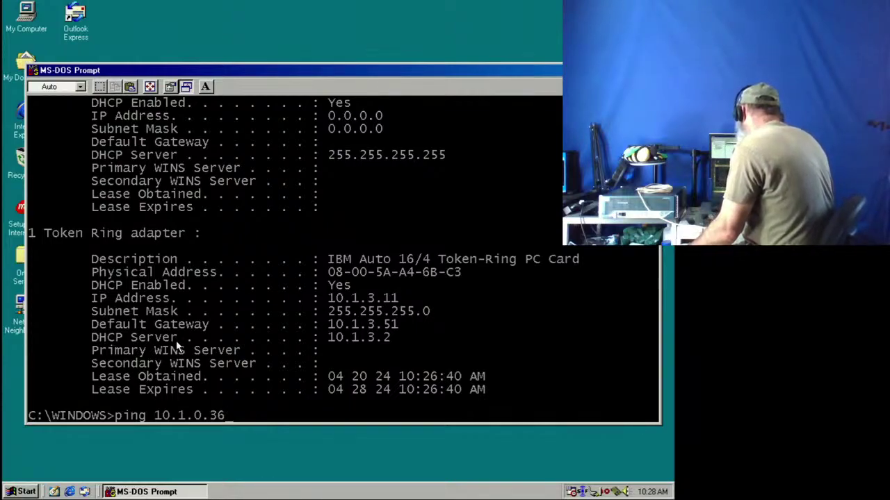
key("Return")
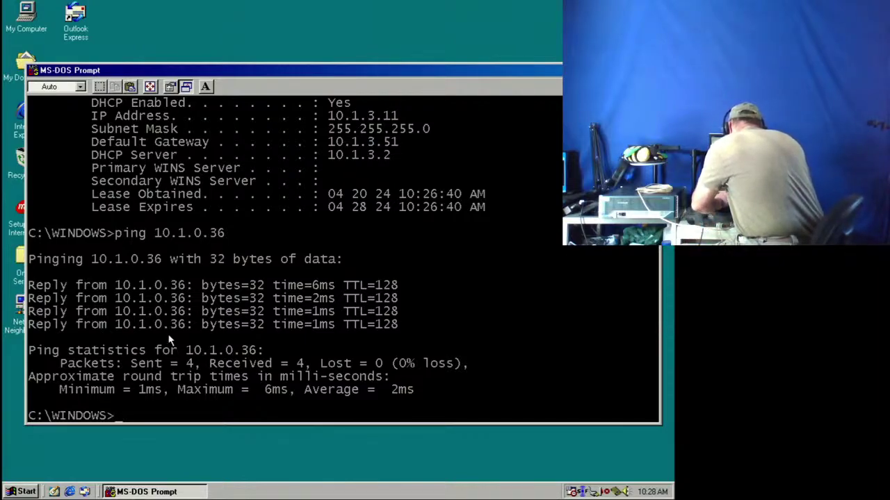
- Ping 10.1.0.1 to test whether the network beyond the Token Ring segment can be reached
type("ping")
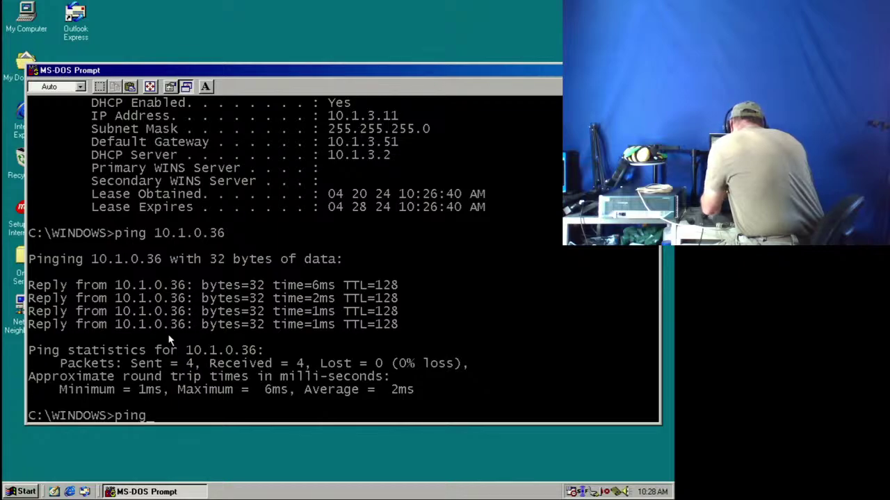
type(" 10.")
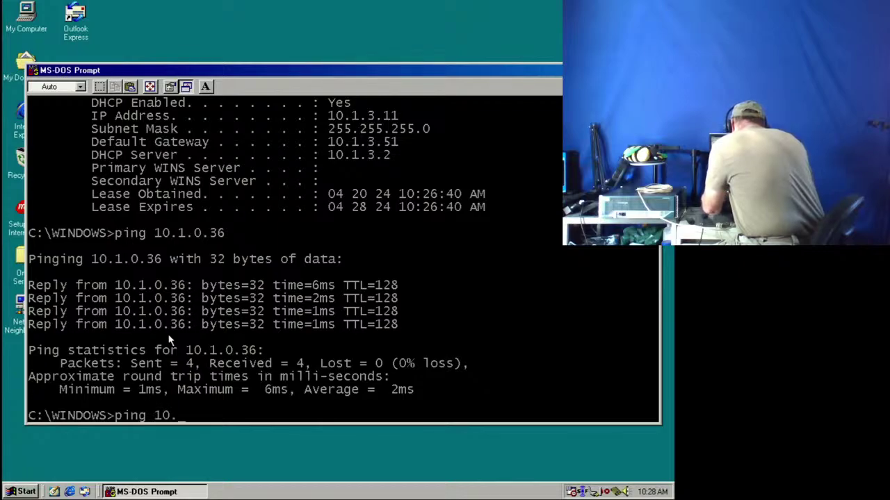
type("1.0.")
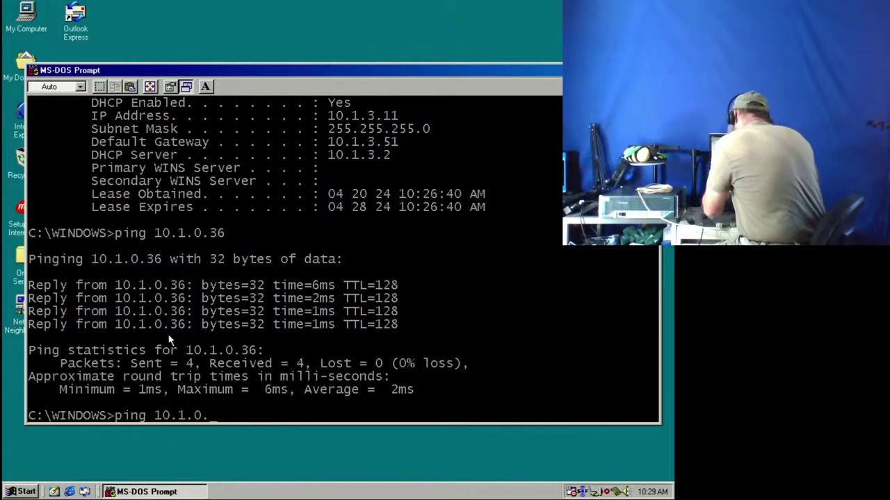
type("1")
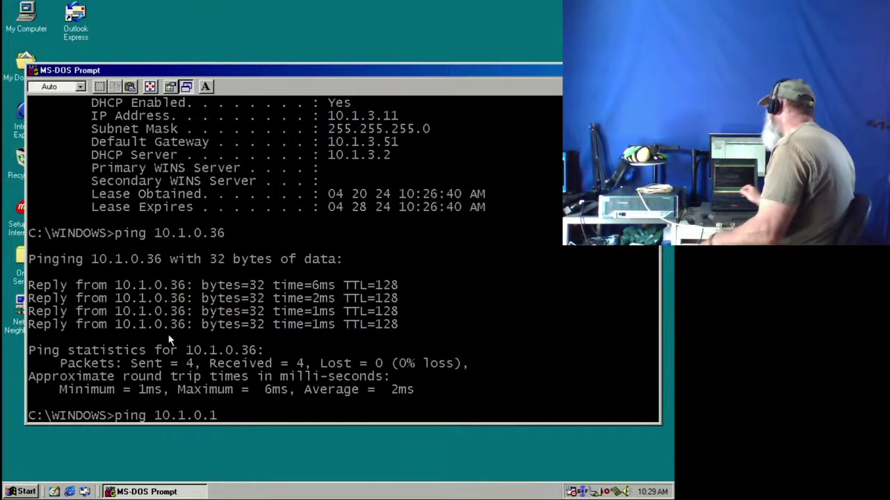
key("Return")
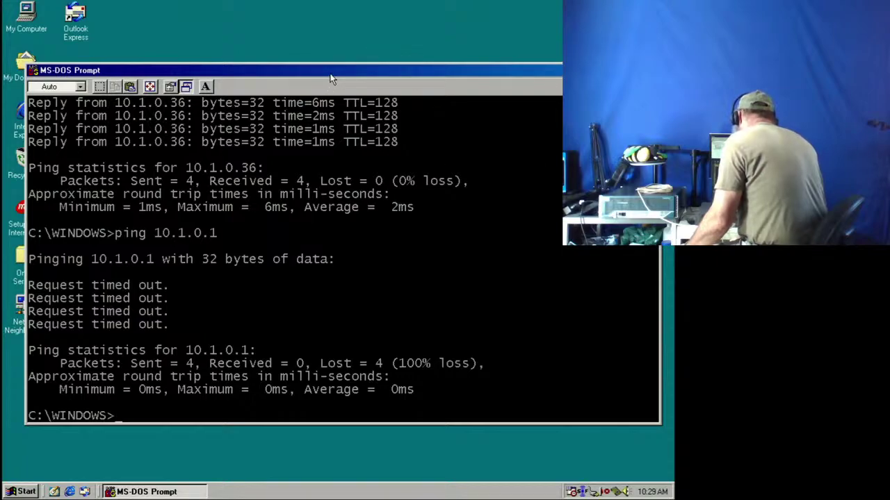
- Minimize the MS-DOS prompt, open Internet Explorer maximized and try to load theoldnet.com
left_click(628, 70)
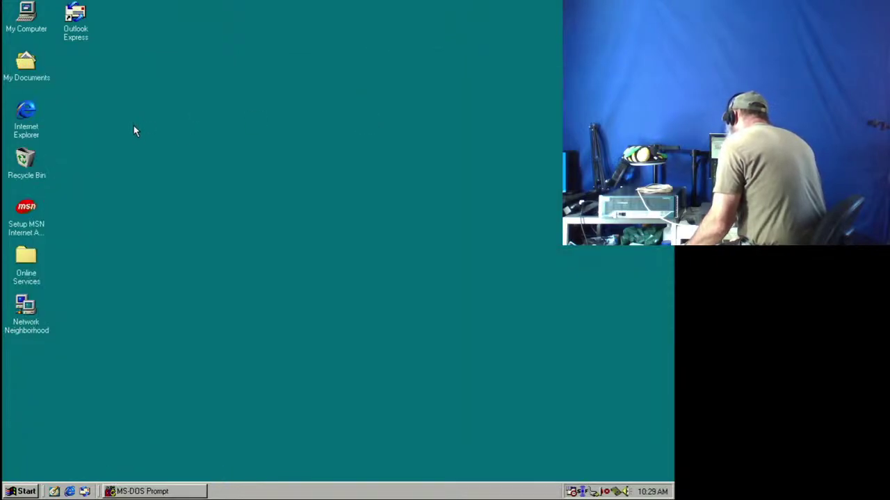
double_click(26, 117)
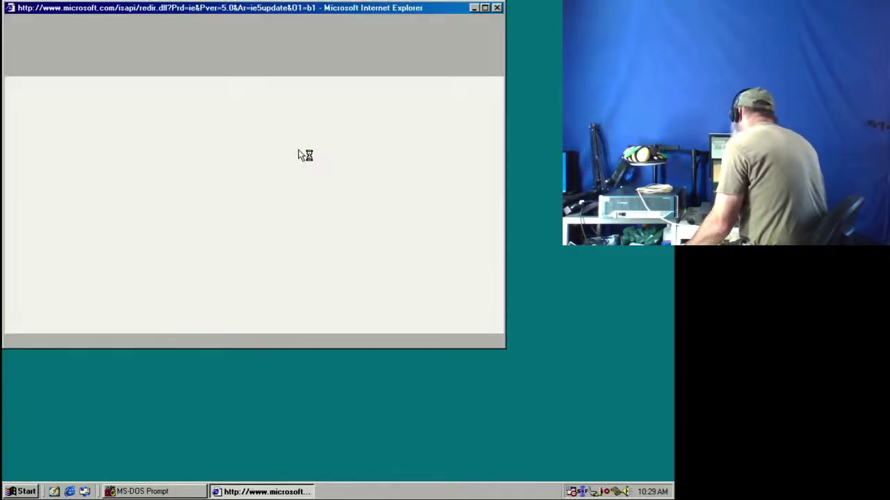
double_click(239, 9)
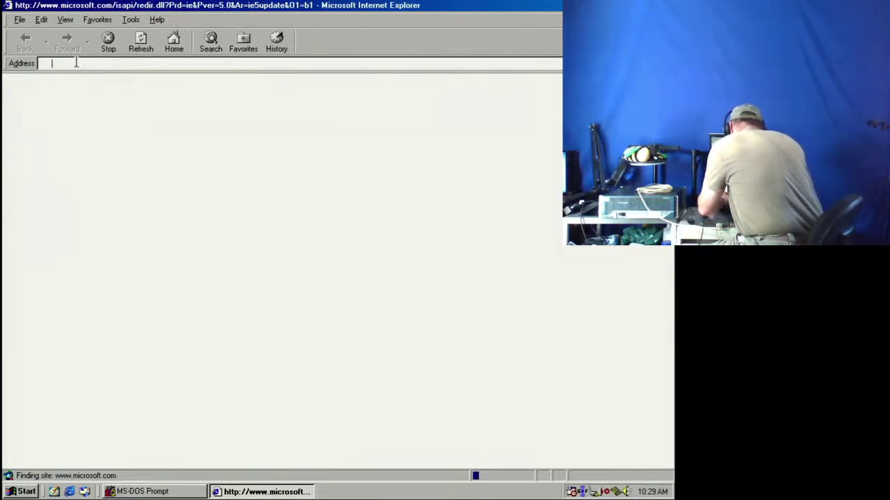
type("the")
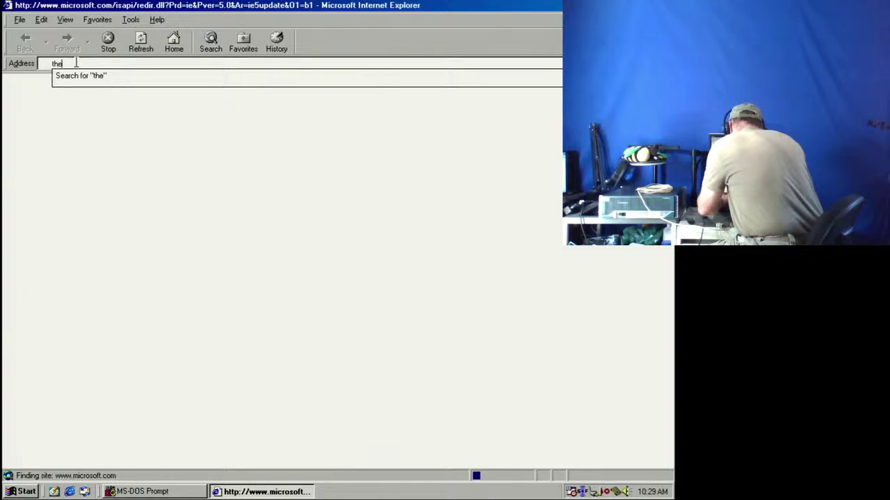
type("oldn")
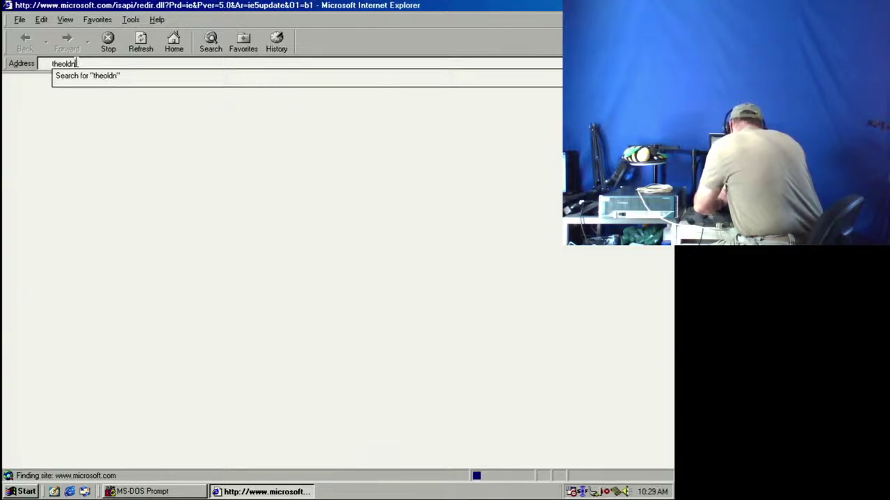
type("et.com")
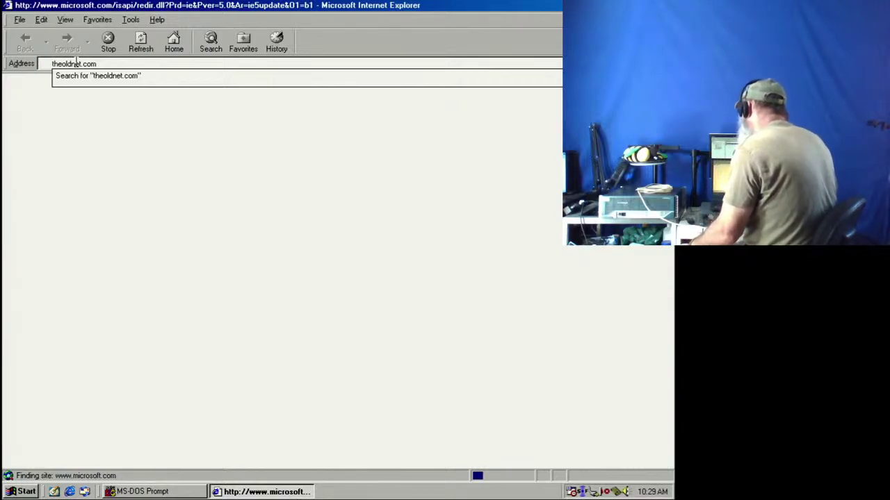
key("Return")
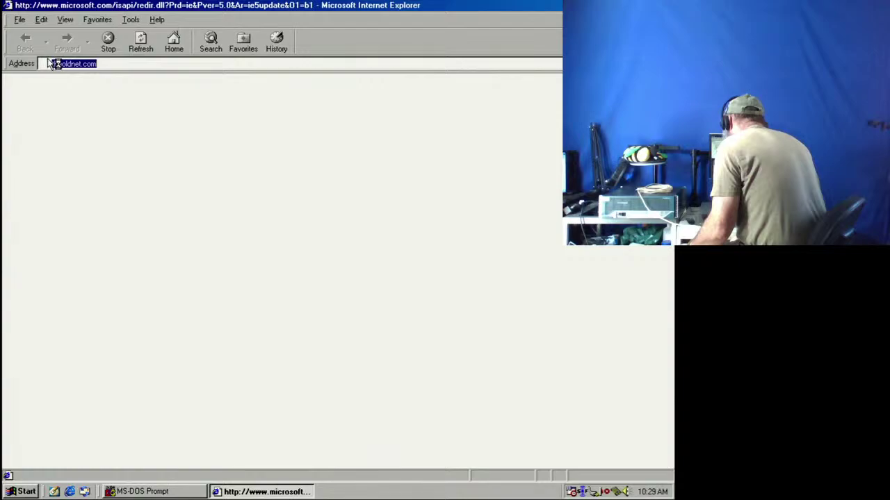
left_click(53, 63)
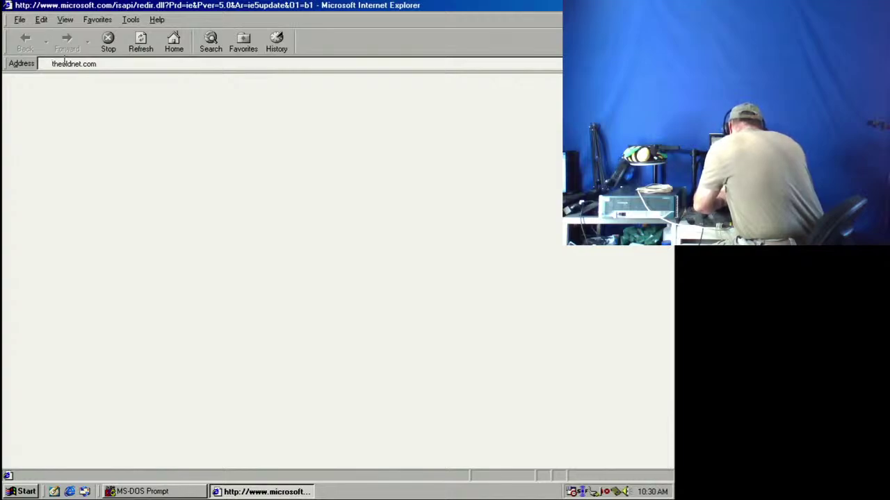
type("h")
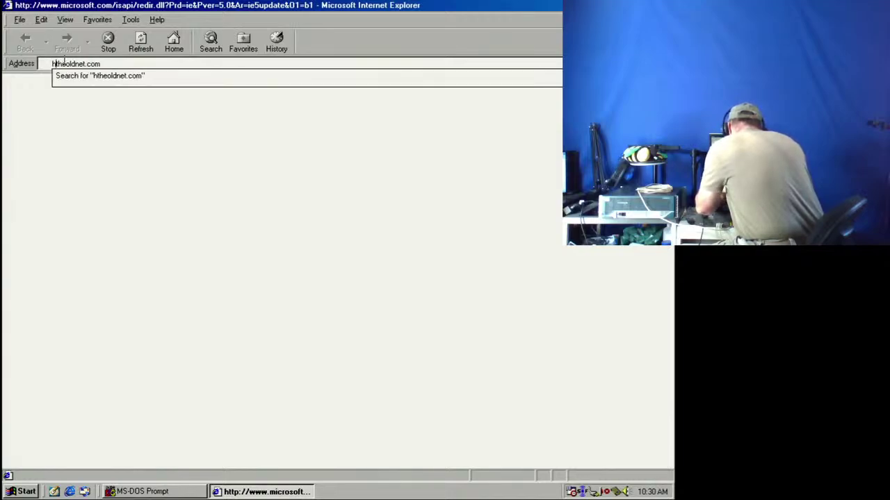
type("ttp")
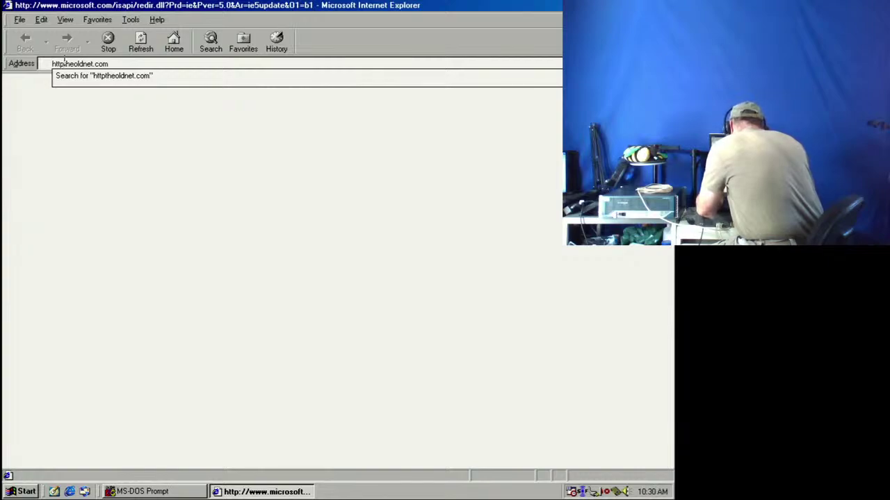
type("://")
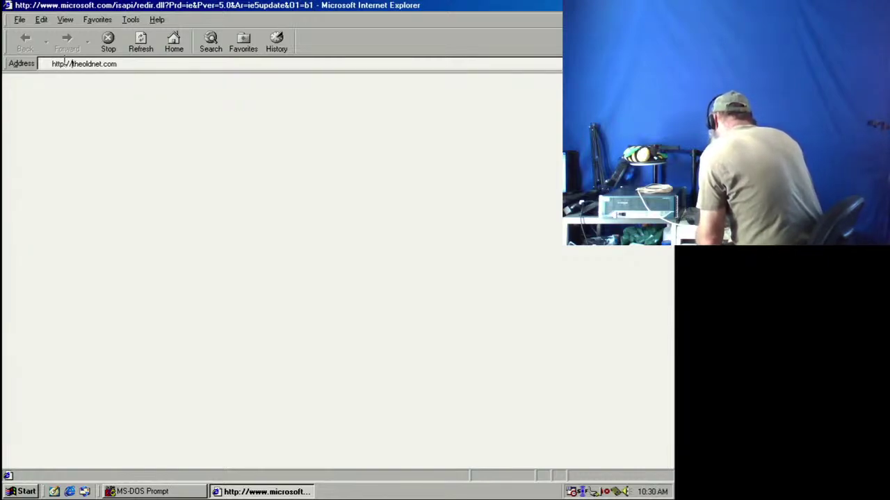
key("Return")
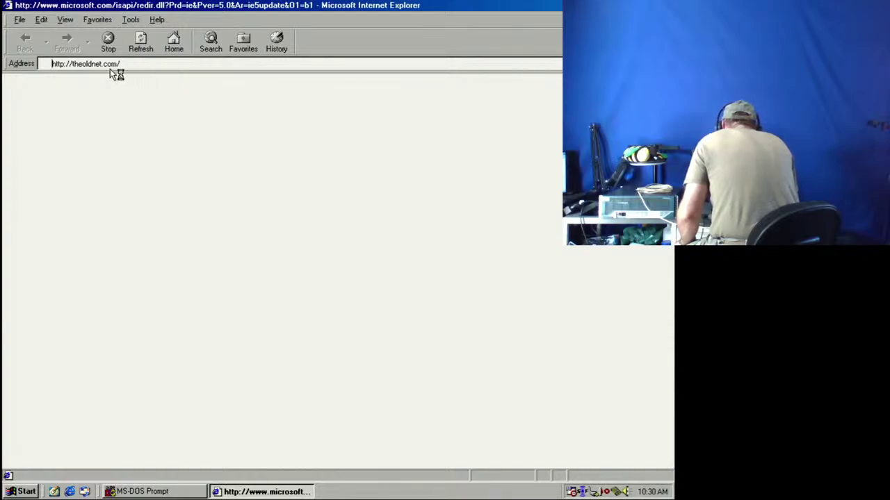
left_click(132, 21)
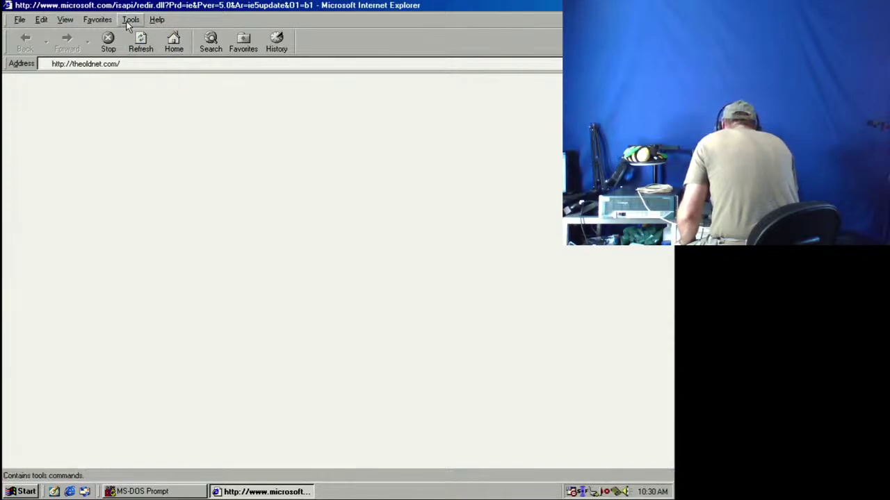
left_click(146, 74)
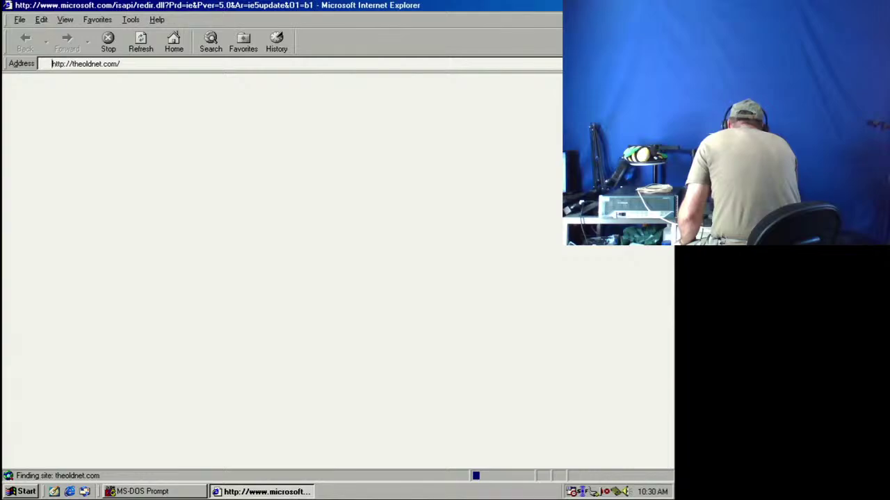
- Minimize Internet Explorer, return to the MS-DOS prompt and ping theoldnet.com to test name resolution
left_click(646, 6)
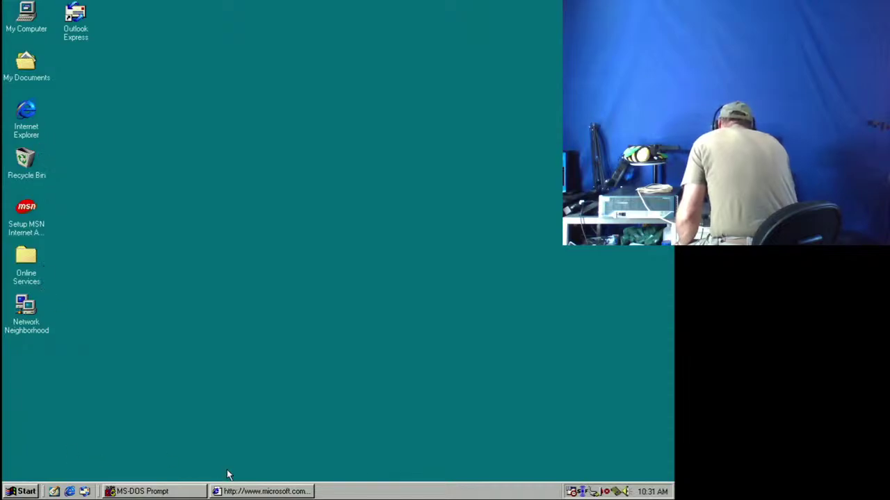
left_click(174, 492)
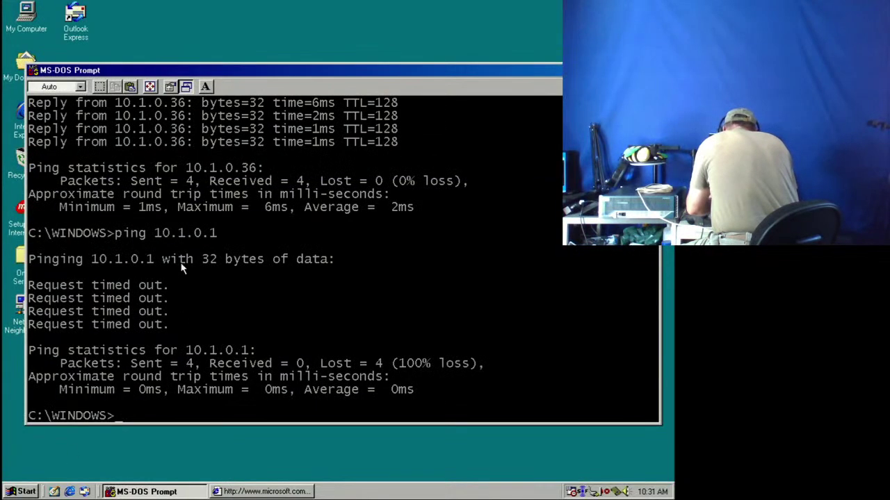
type("pi")
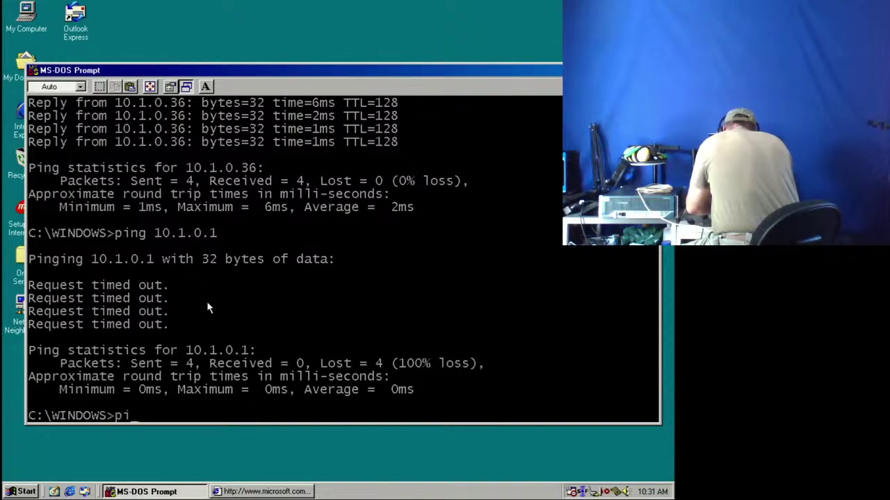
type("ng t")
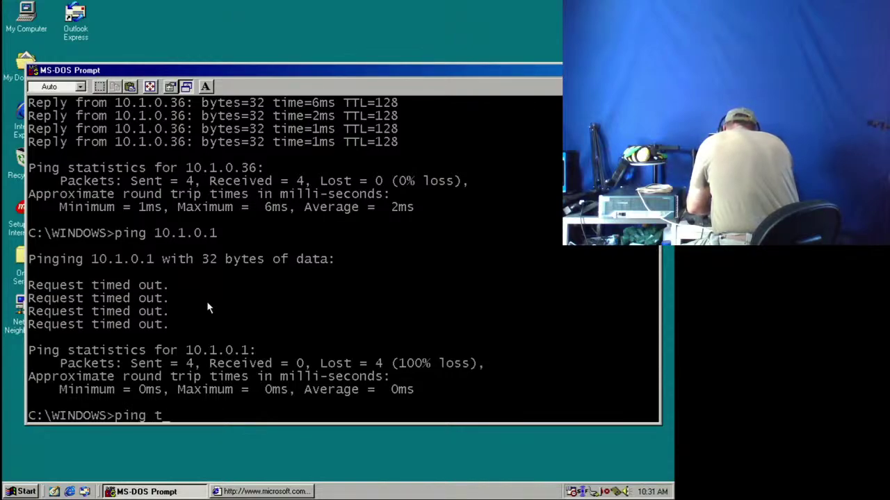
type("heold")
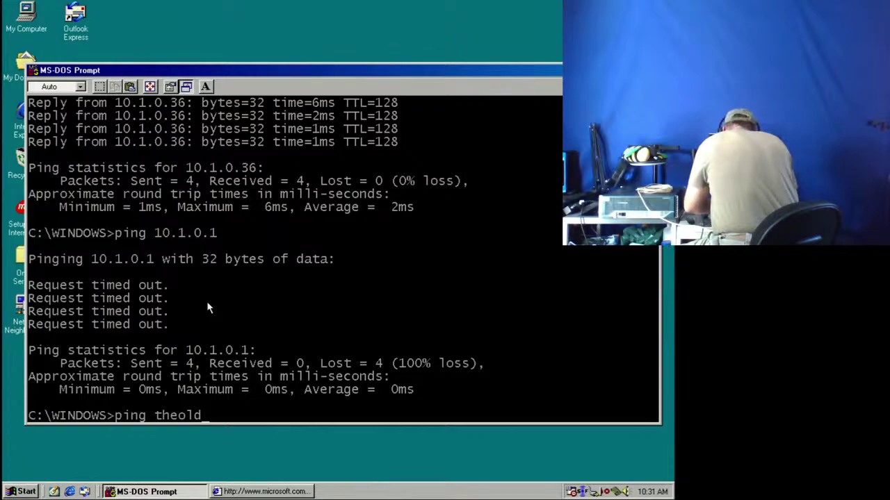
type("net.")
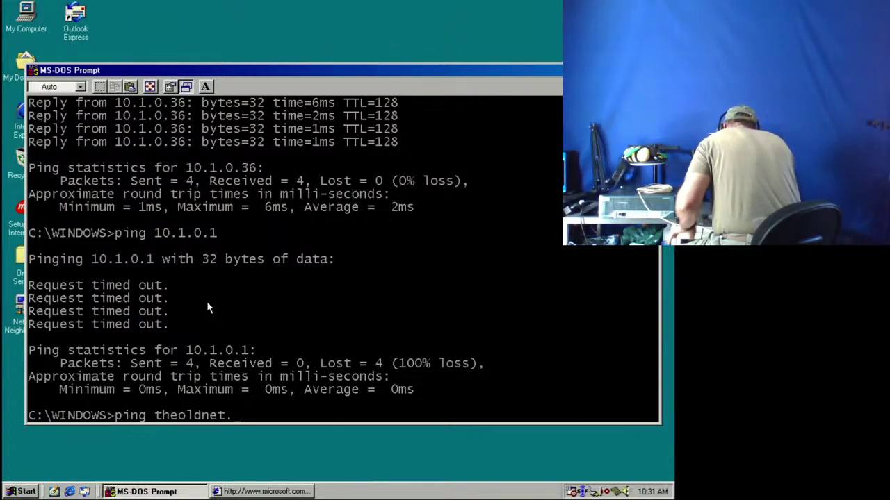
type("com")
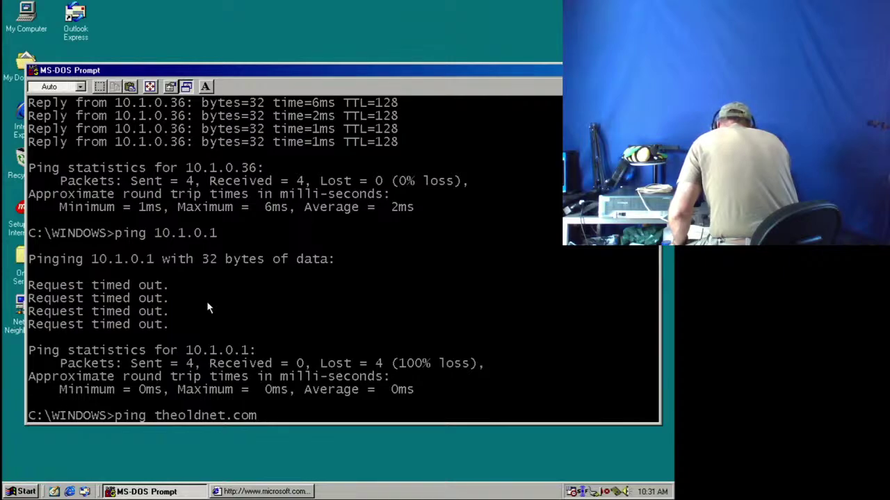
key("Return")
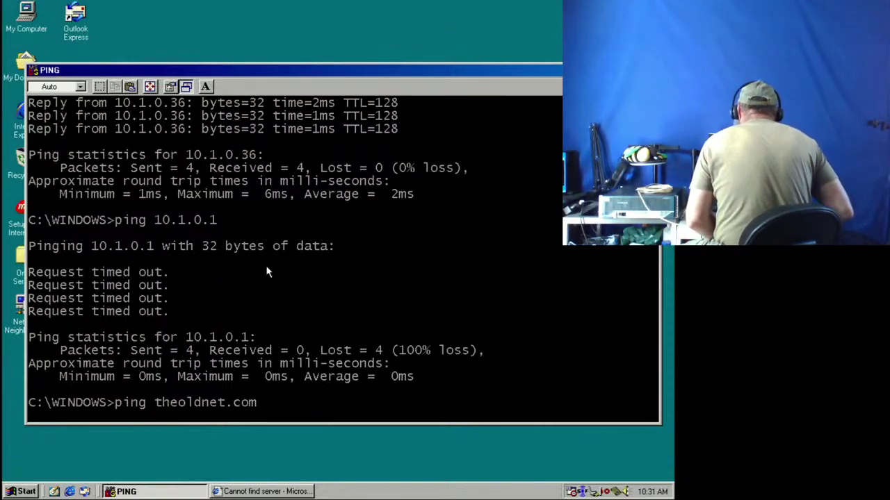
key("Return")
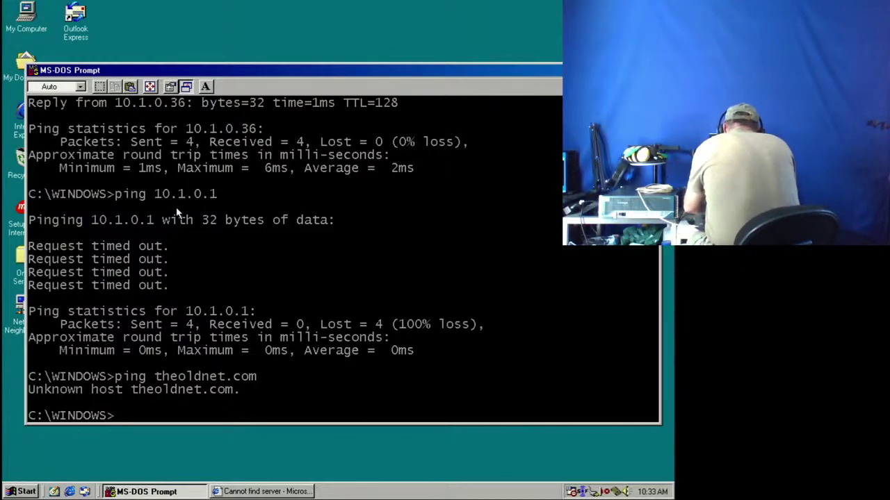
- Ping 10.1.0.1 again to retest the connection beyond the Token Ring segment
type("ping ")
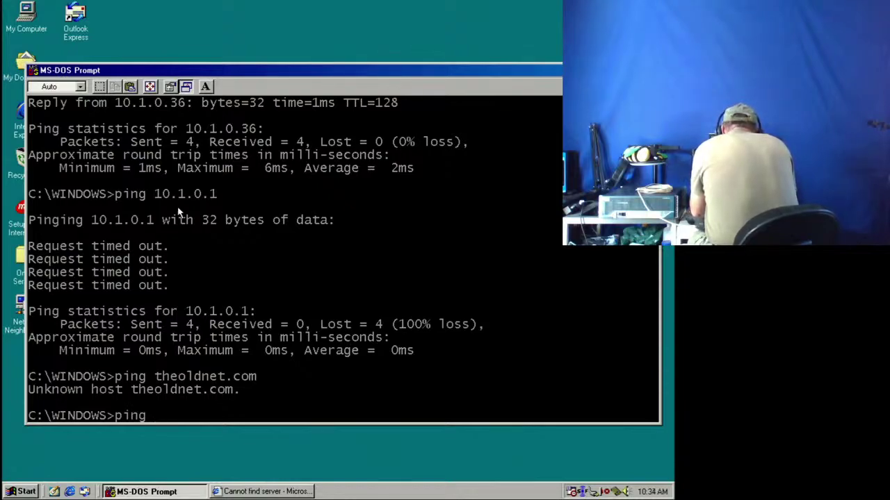
type("10.")
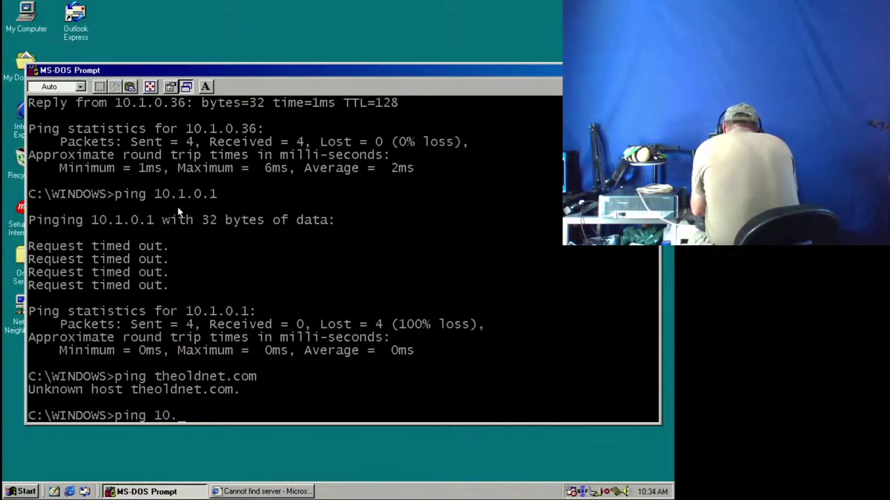
type("1.0.1")
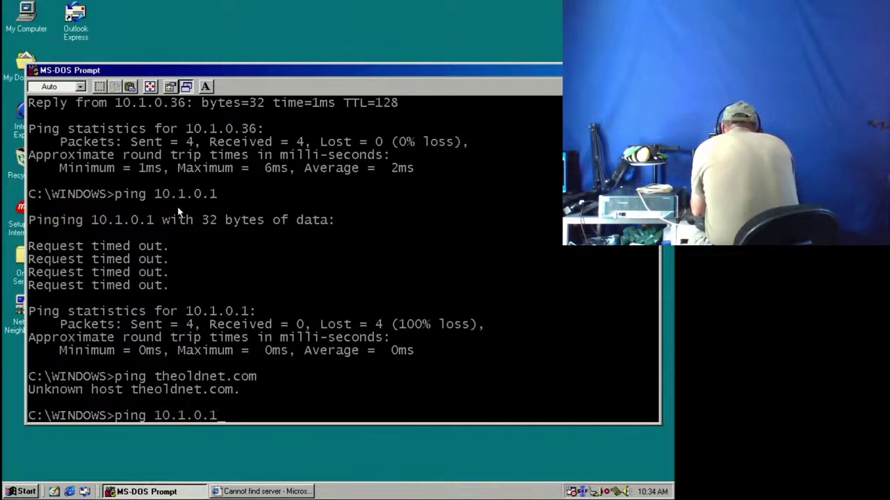
key("Return")
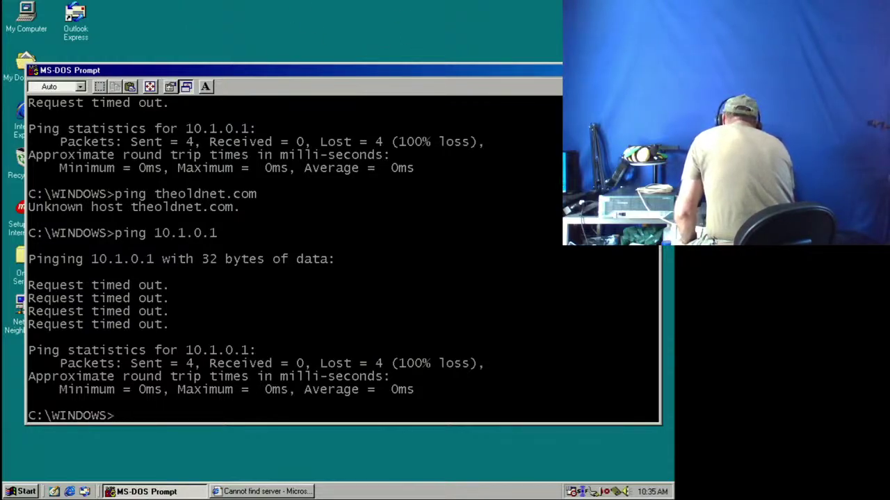
- Close the MS-DOS prompt and try to open Netfinity7000 in Network Neighborhood, cancelling the password request and closing the folder
left_click(553, 71)
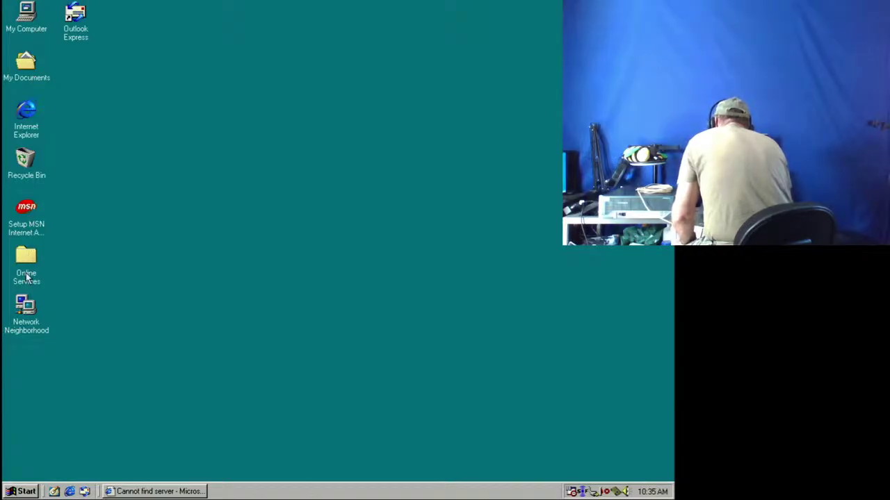
double_click(27, 313)
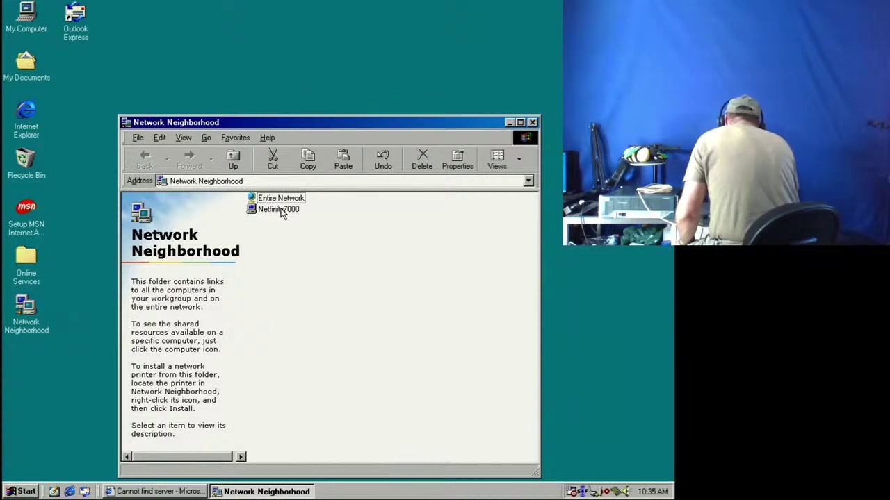
double_click(280, 210)
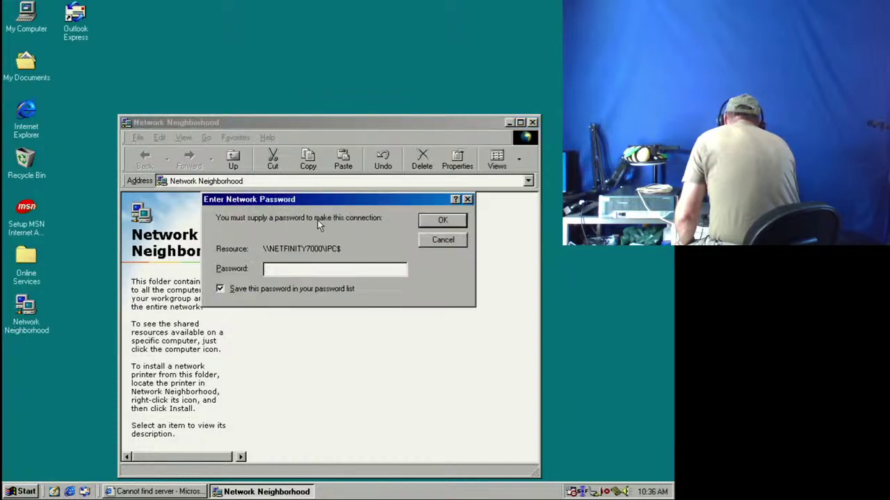
left_click(426, 241)
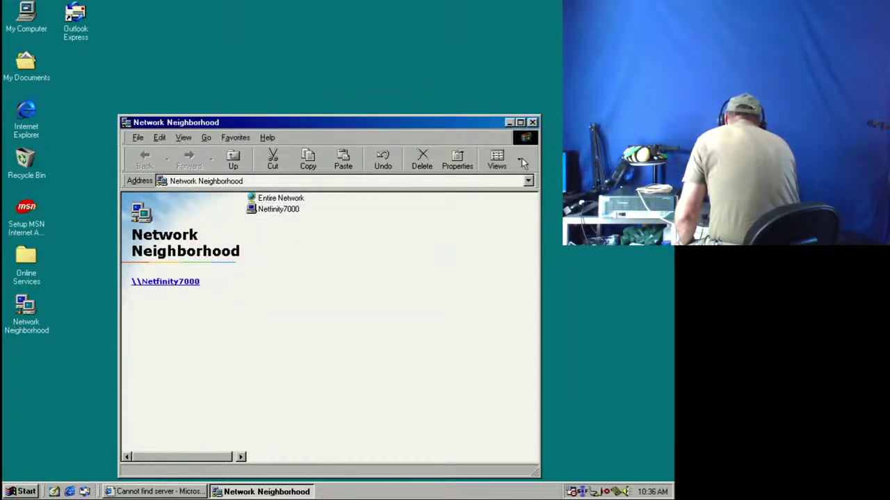
left_click(532, 123)
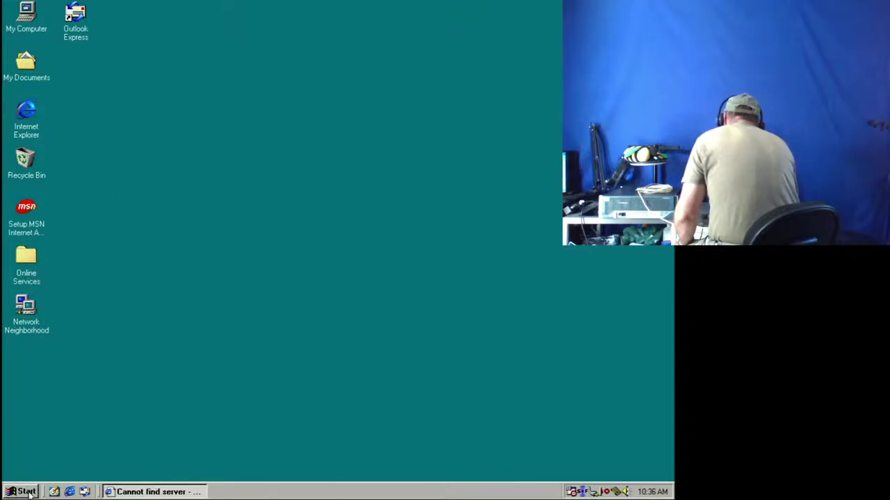
- Close Internet Explorer, open a new MS-DOS prompt and ping 10.1.0.51
left_click(141, 492)
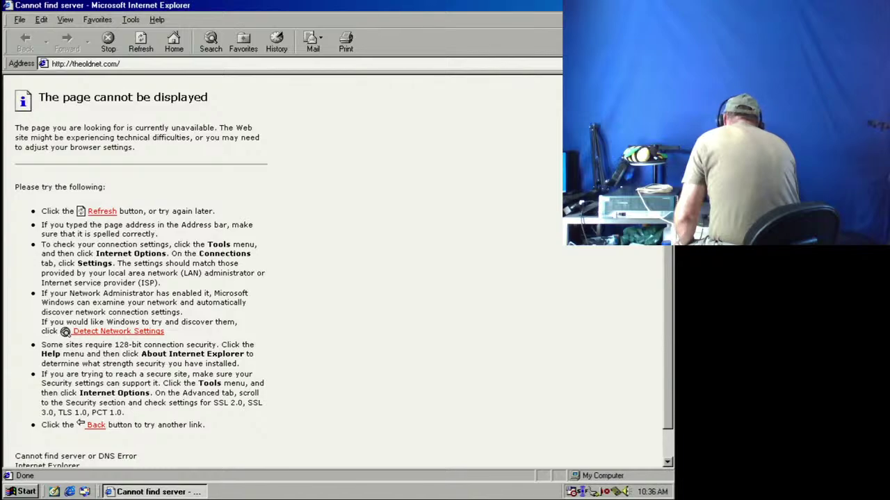
key("alt+F4")
left_click(23, 491)
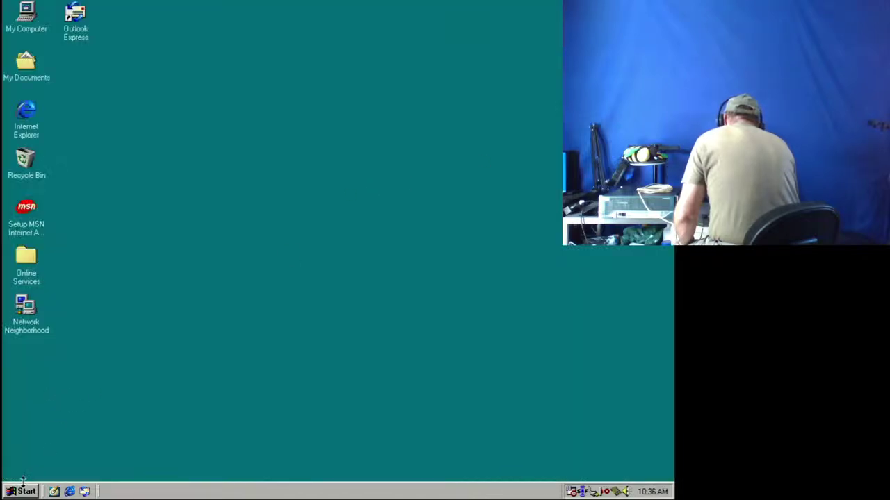
mouse_move(62, 309)
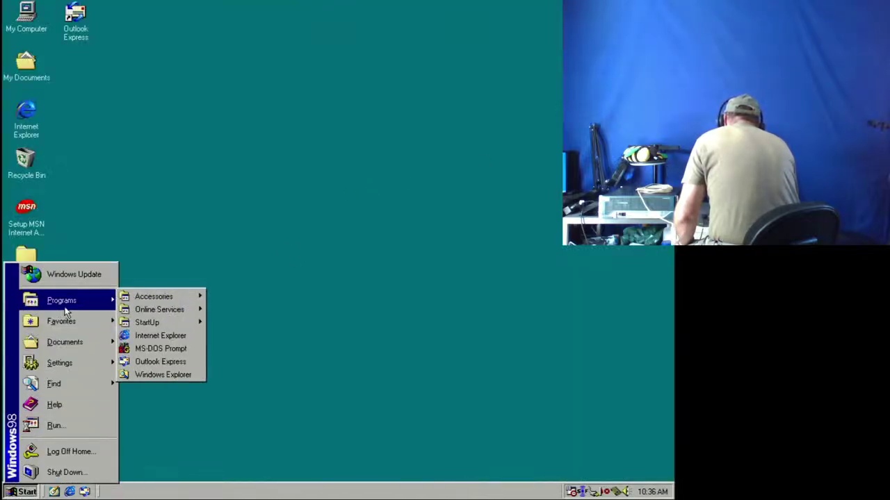
left_click(152, 349)
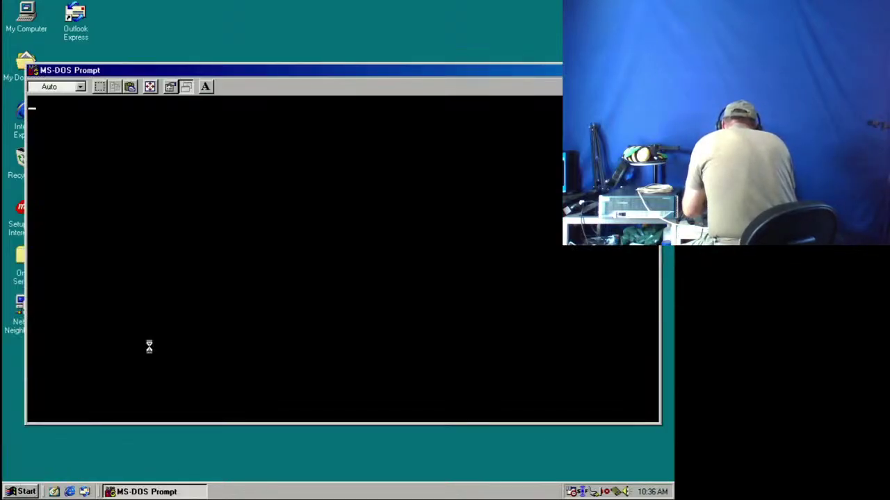
type("ping ")
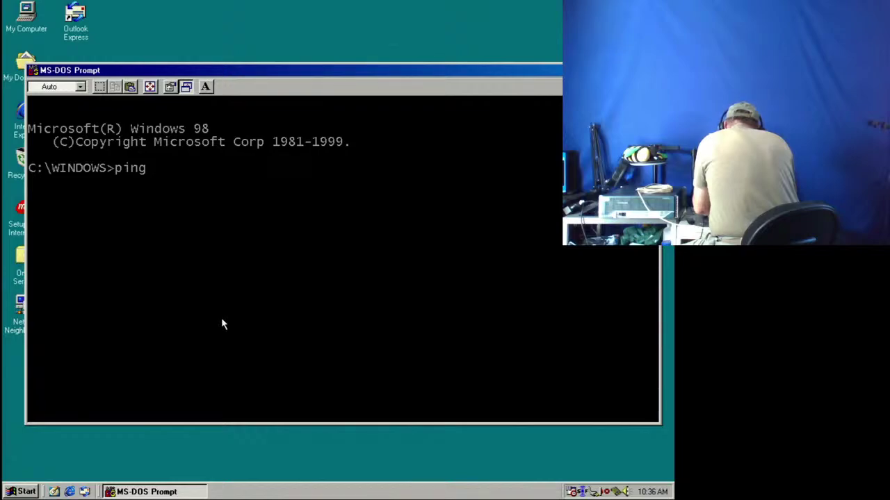
type("10")
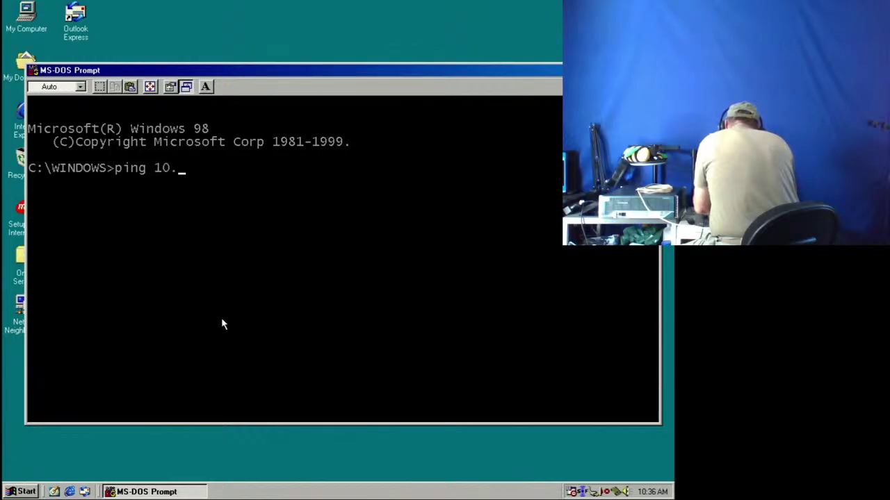
type(".1.")
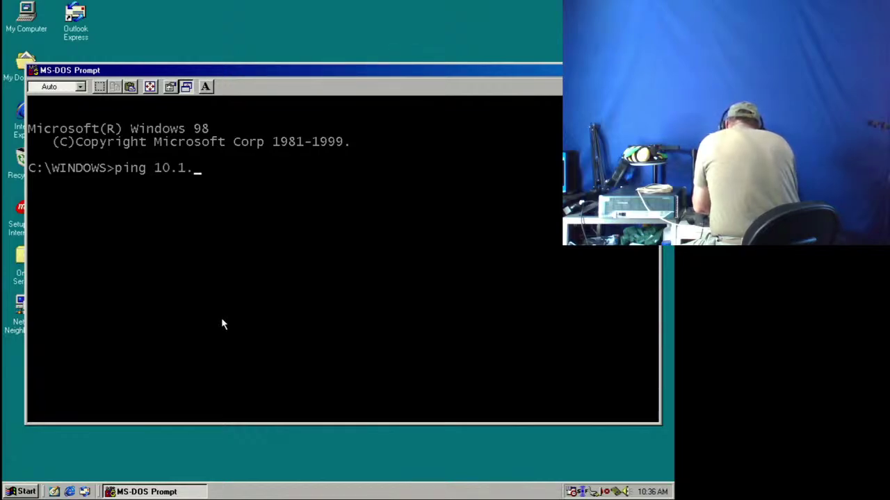
type("0.51")
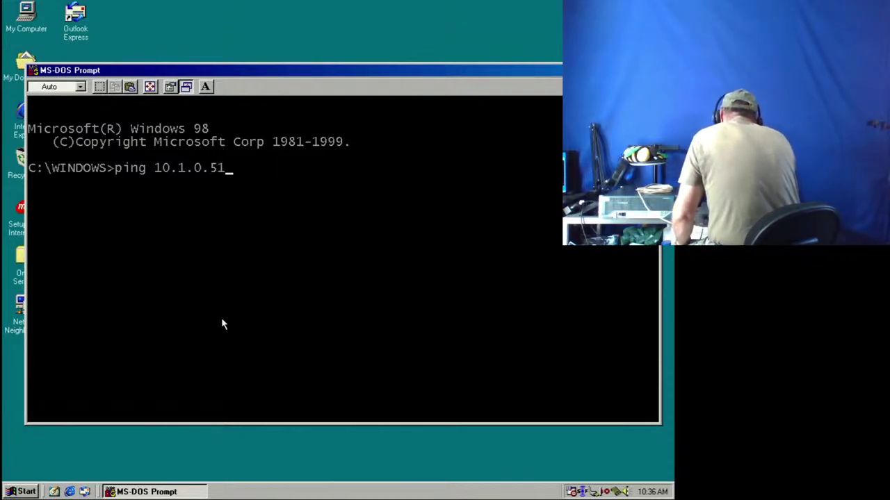
key("Return")
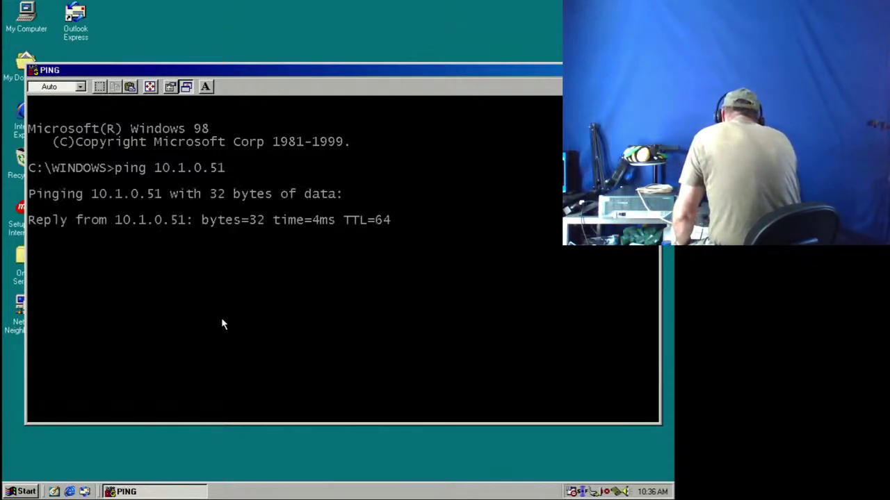
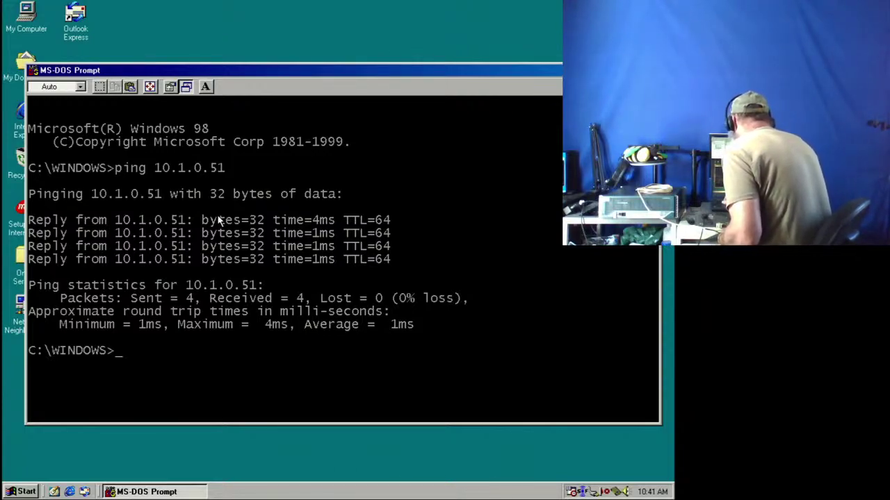
- Leave the MS-DOS prompt with the exit command
type("e")
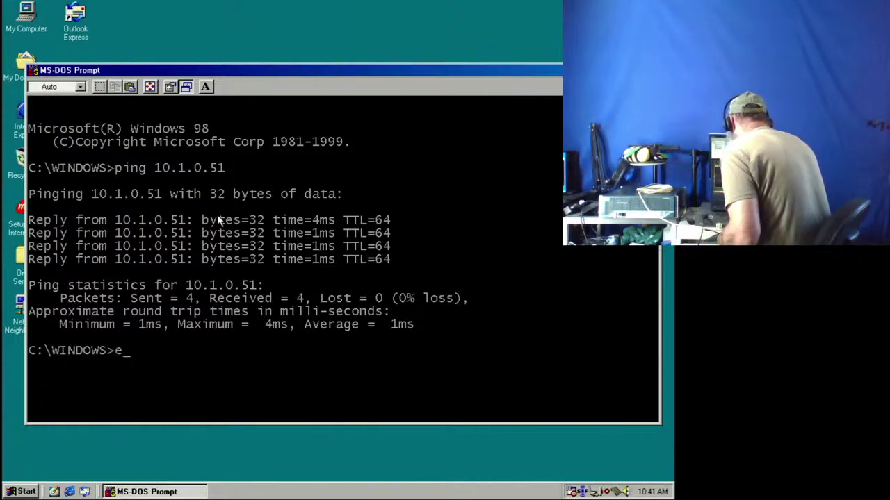
type("xit")
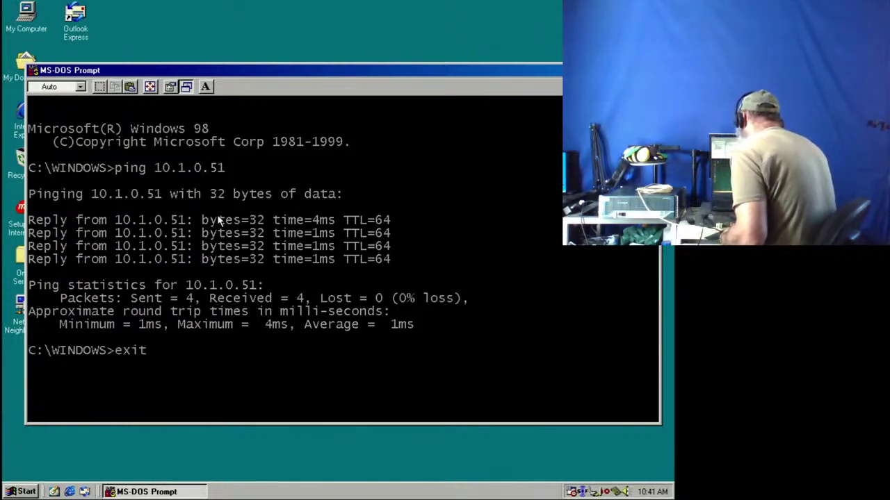
key("Return")
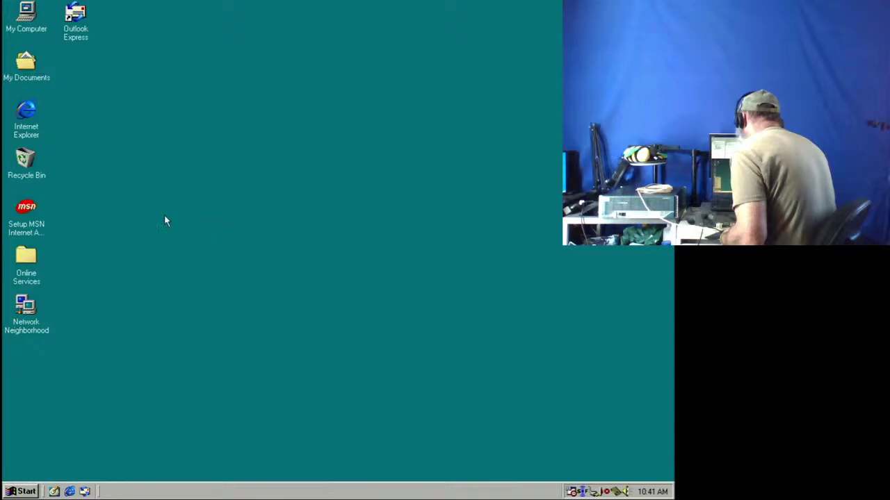
- Restart the computer and close the Welcome to Windows 98 window once the desktop has loaded
left_click(26, 492)
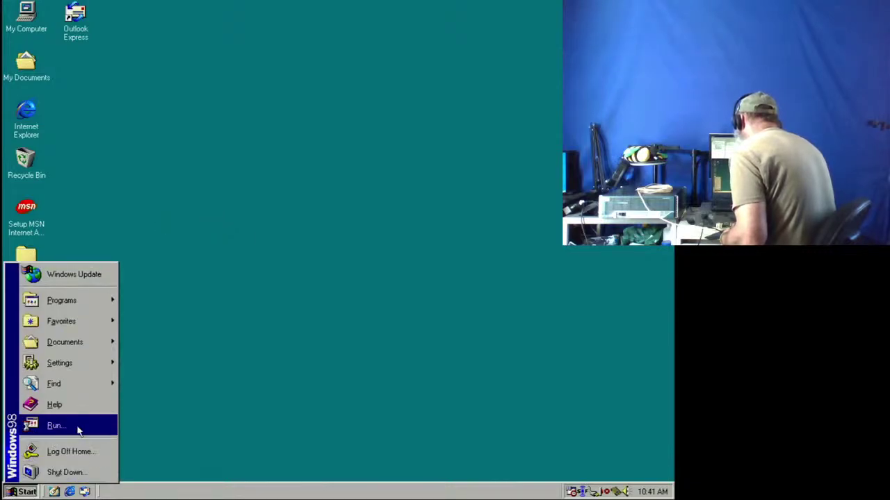
left_click(66, 473)
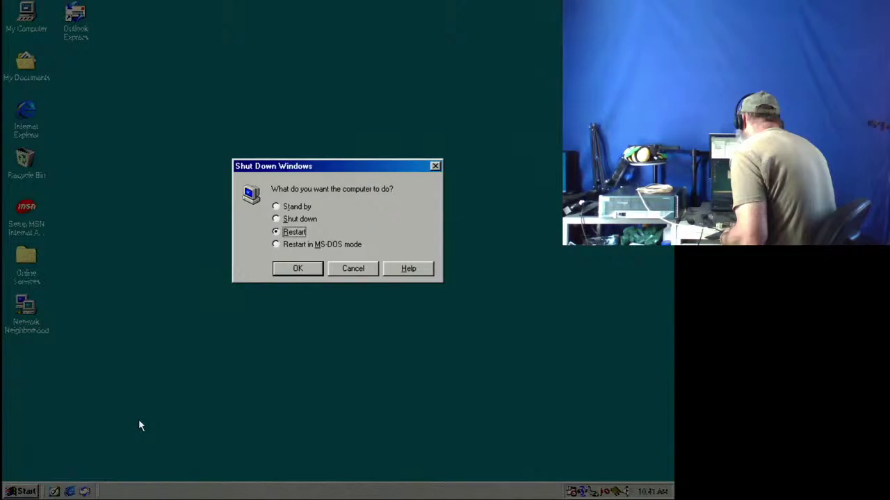
left_click(298, 270)
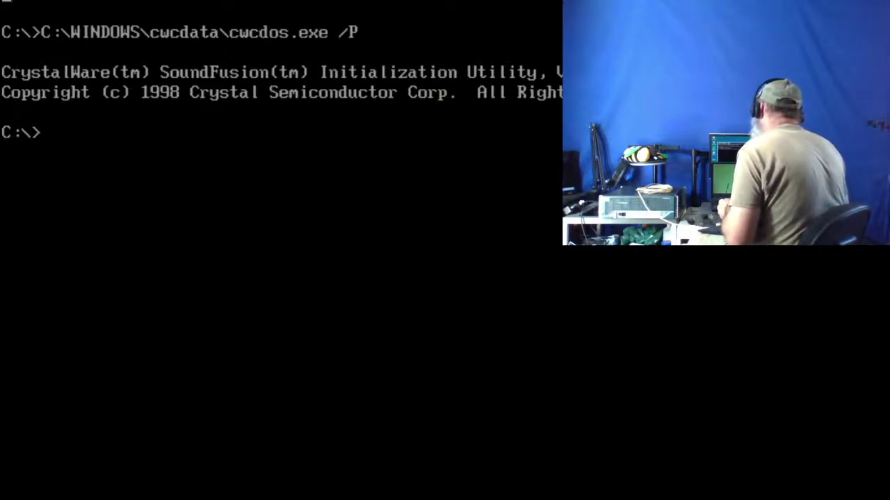
key("ctrl+alt+Delete")
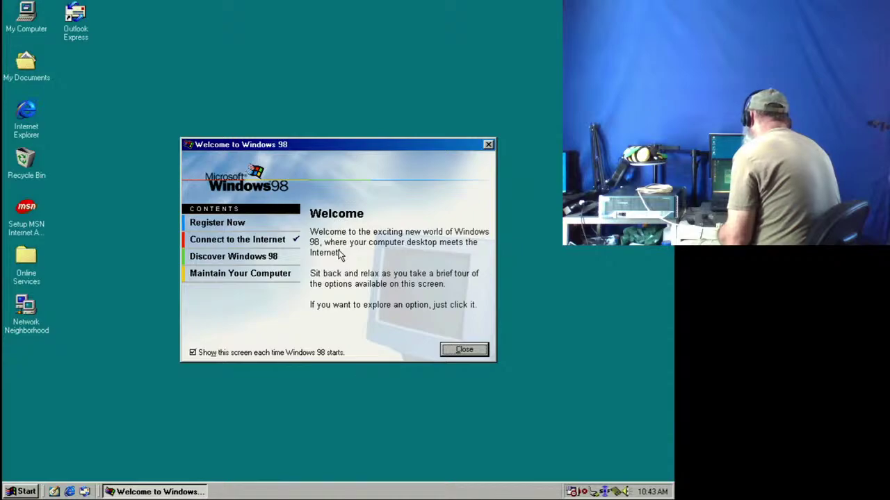
left_click(464, 351)
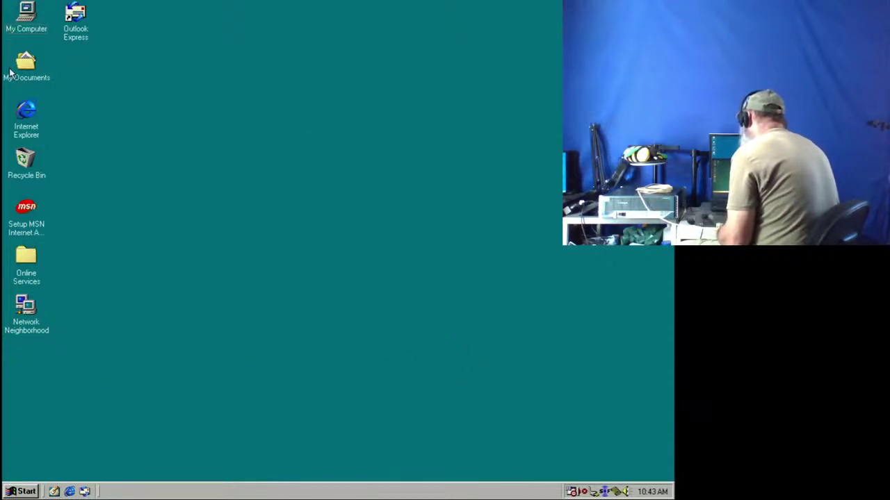
right_click(23, 110)
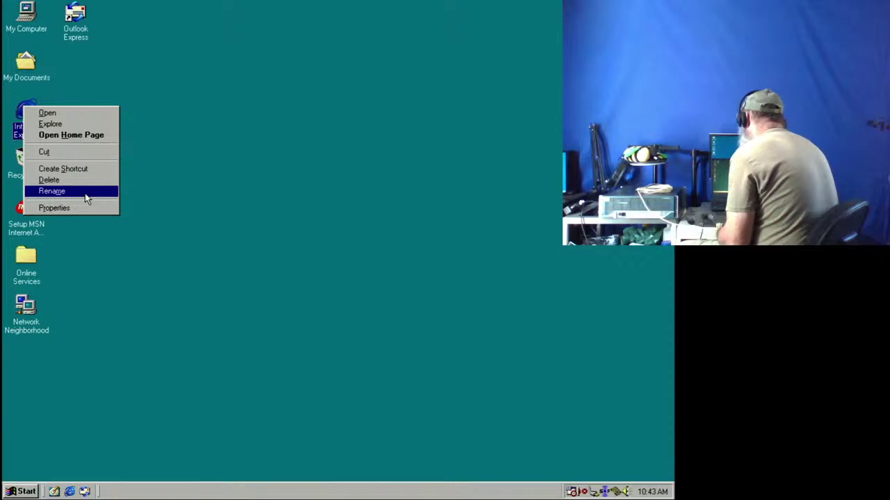
left_click(74, 207)
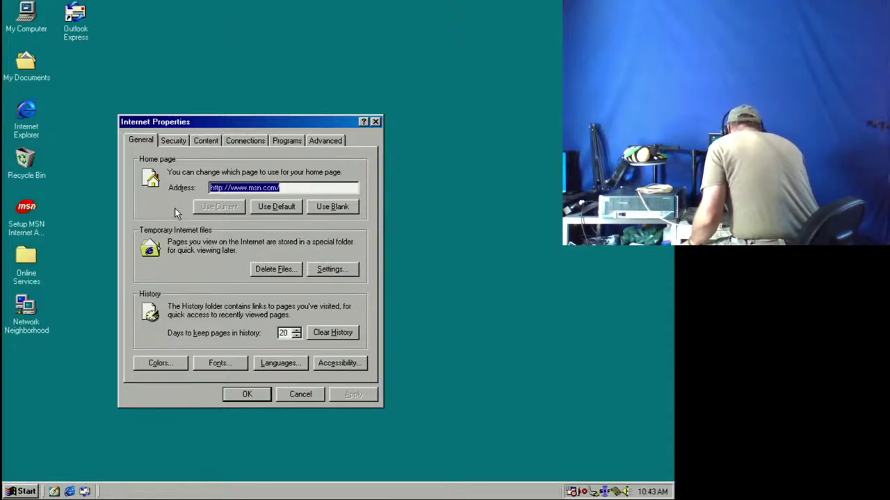
left_click(263, 188)
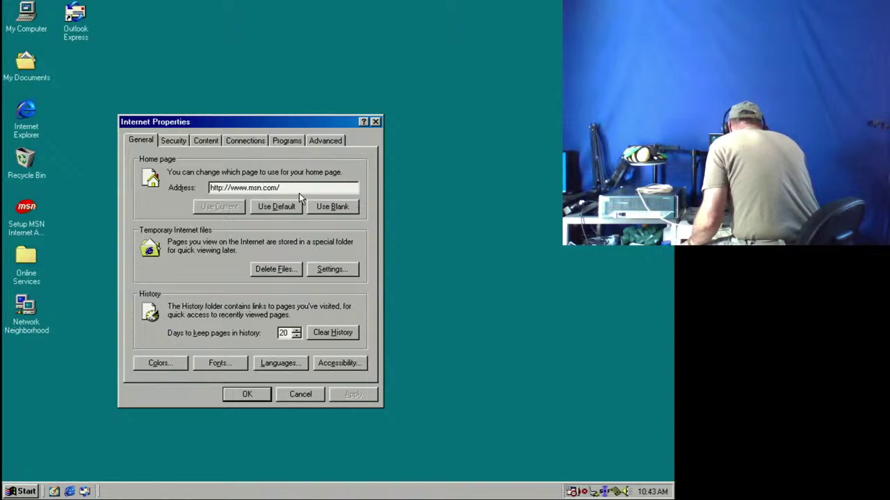
key("BackSpace")
key("BackSpace")
key("BackSpace")
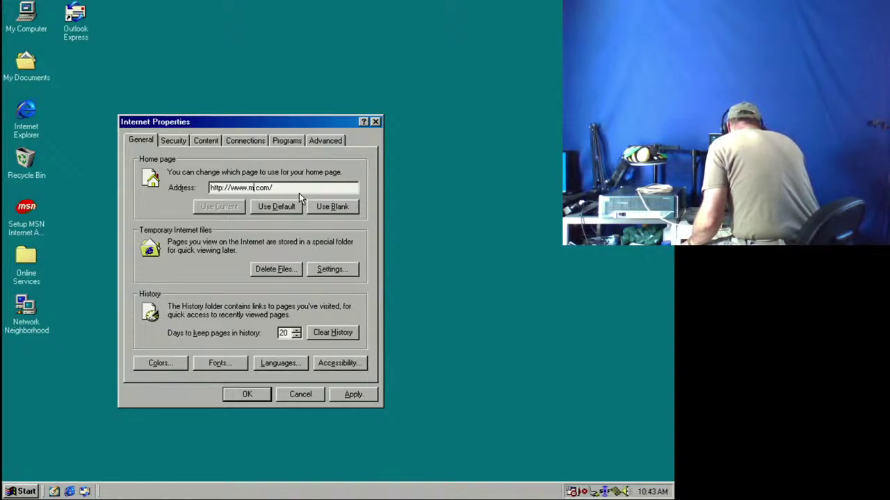
type("o")
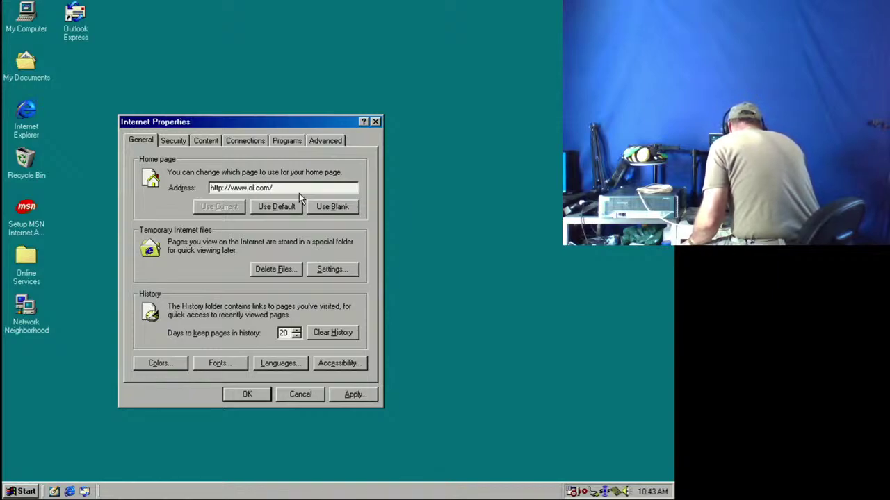
key("BackSpace")
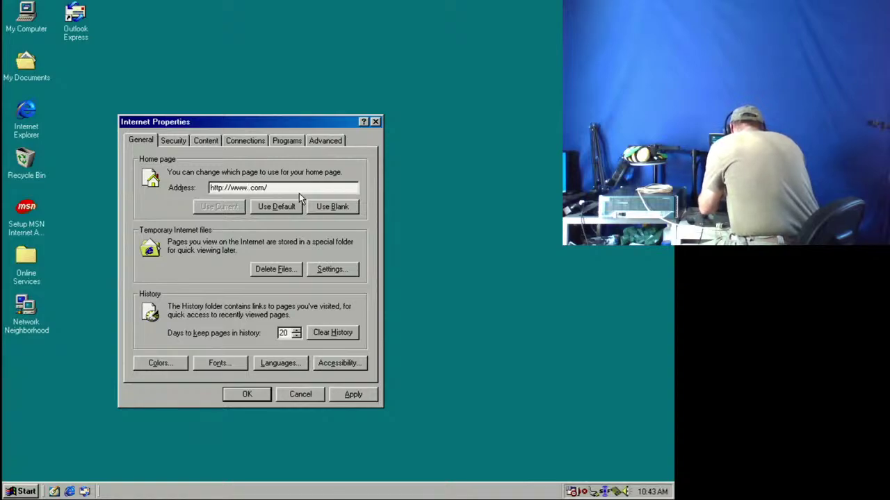
type("the")
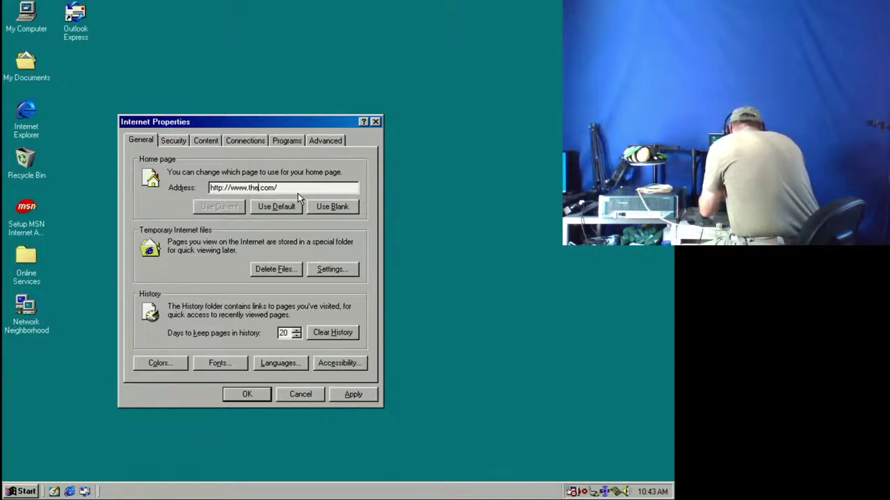
type("oldne")
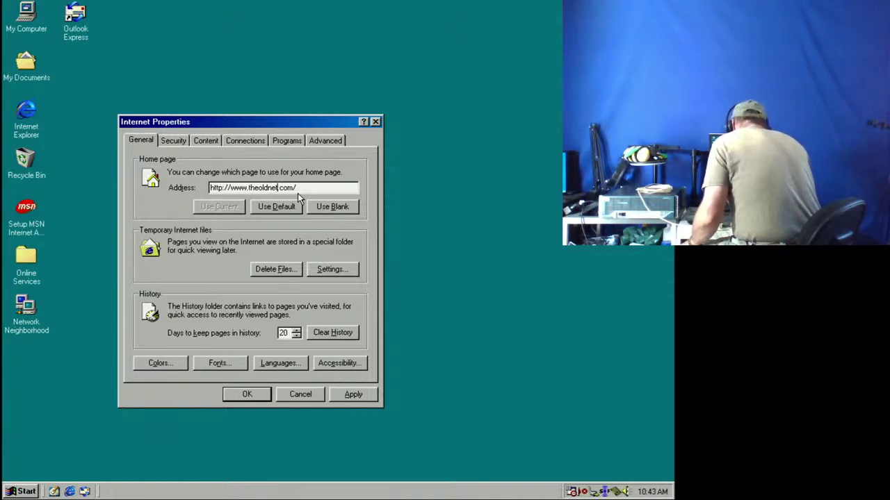
type("t")
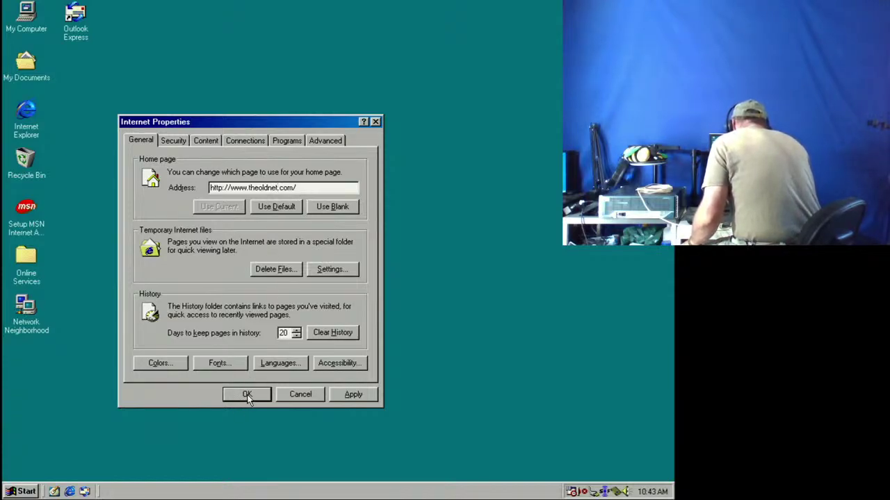
left_click(351, 394)
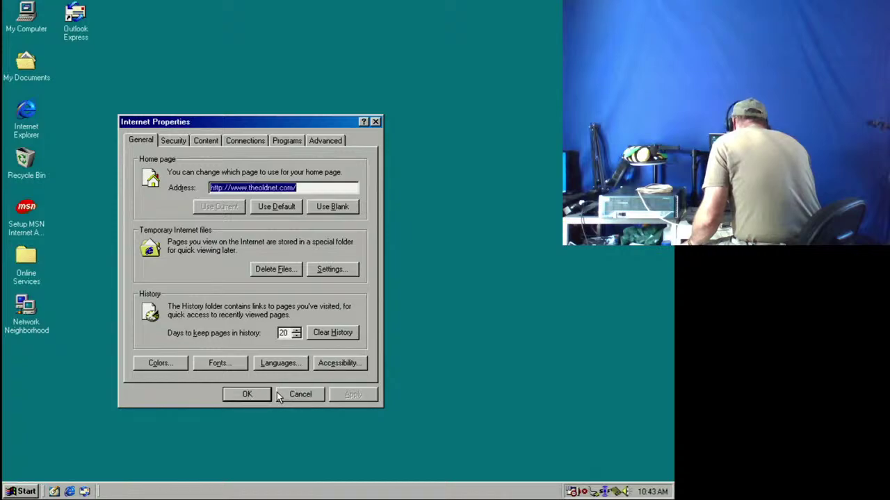
left_click(246, 393)
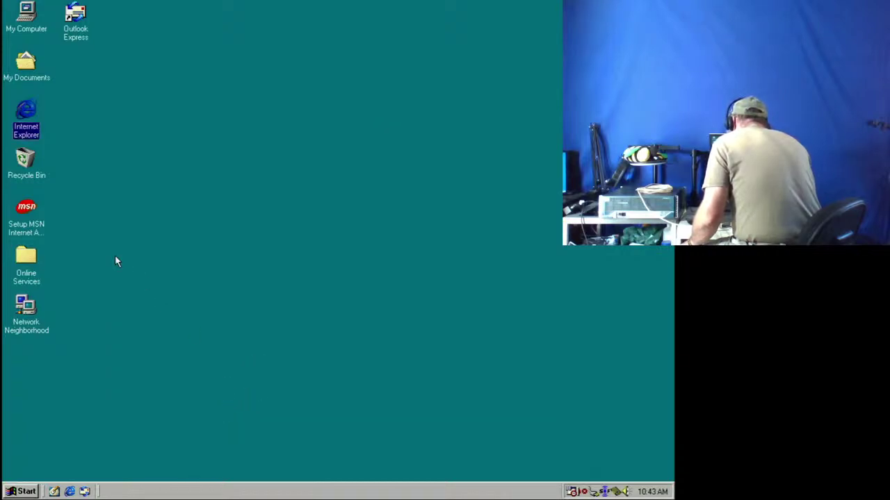
- Open Internet Explorer on its home page and retry the connection instead of working offline
left_click(230, 167)
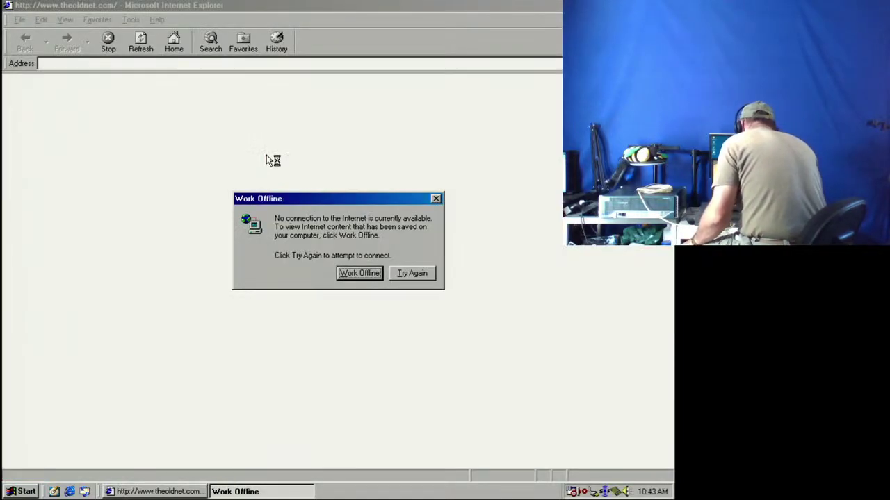
left_click(408, 275)
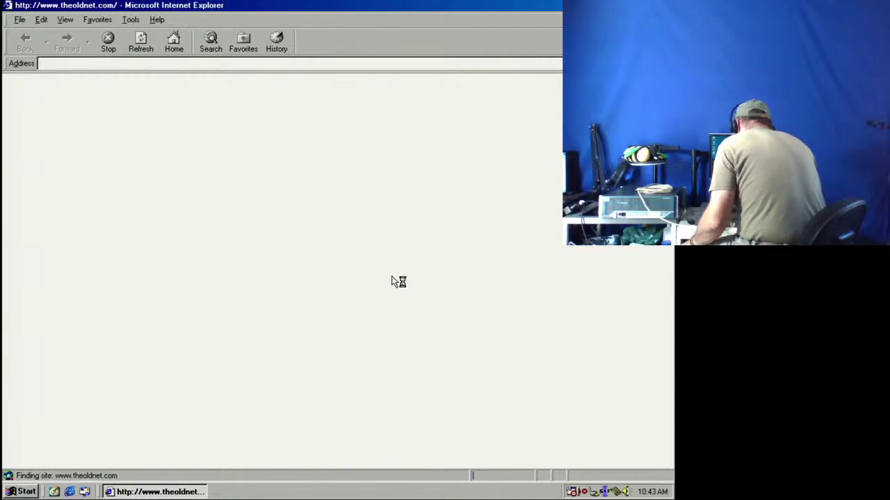